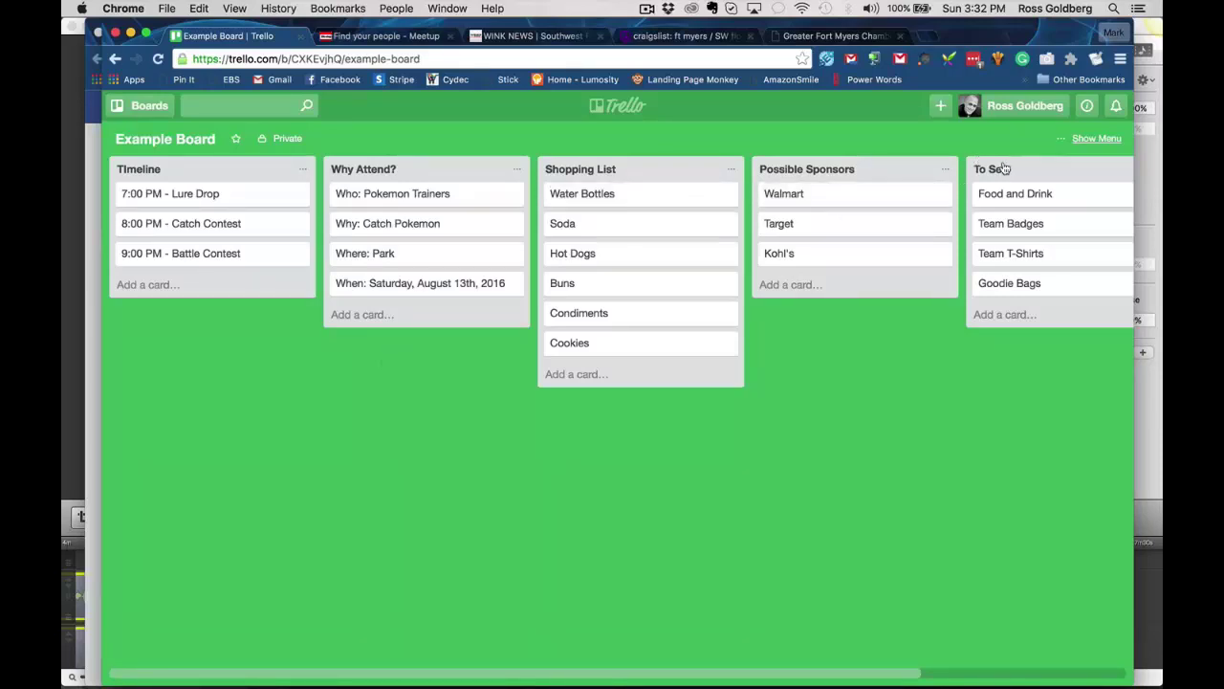
- Move the To Sell list ahead of the Possible Sponsors list on the Example Board
left_click_drag(1005, 168, 812, 170)
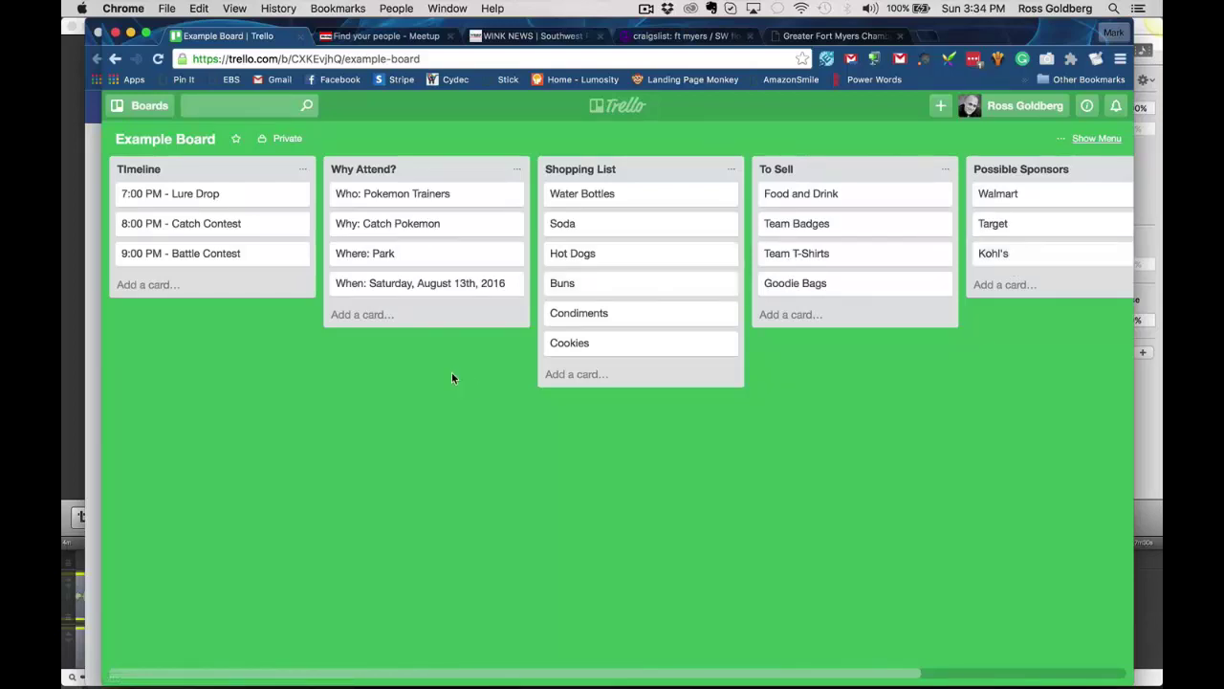
- Open gleam.io in a new browser tab and place that tab directly after the Trello board's tab
left_click(918, 37)
left_click(699, 44)
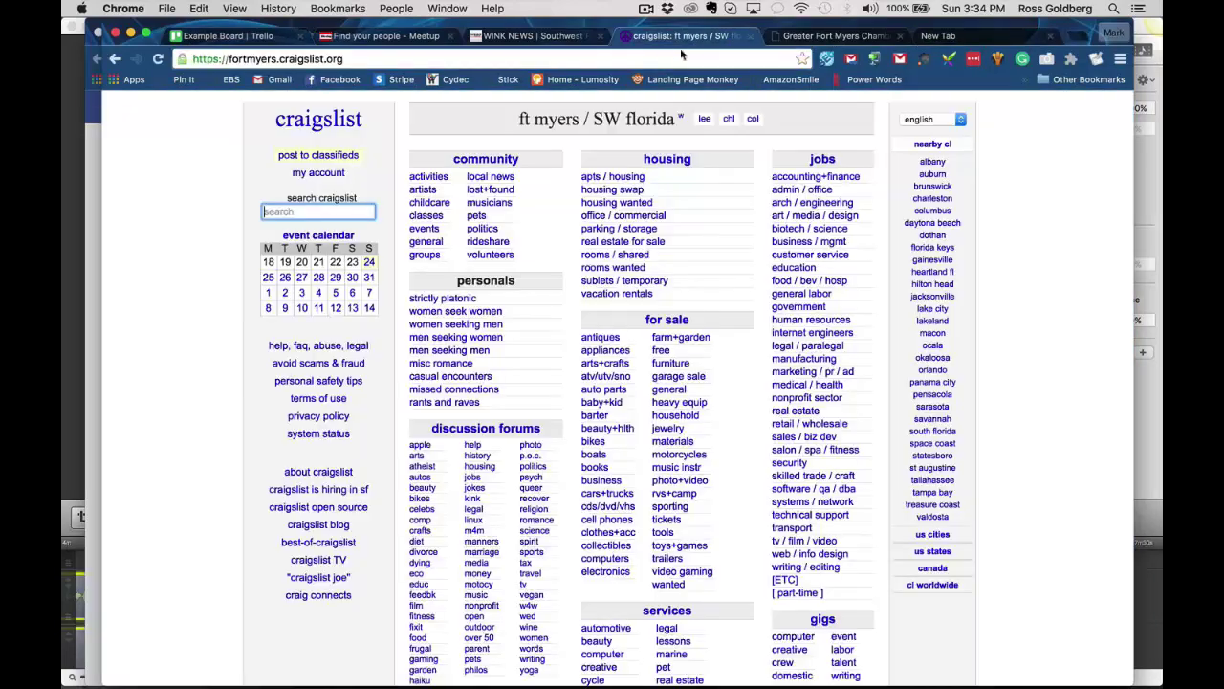
left_click(907, 40)
type("glea")
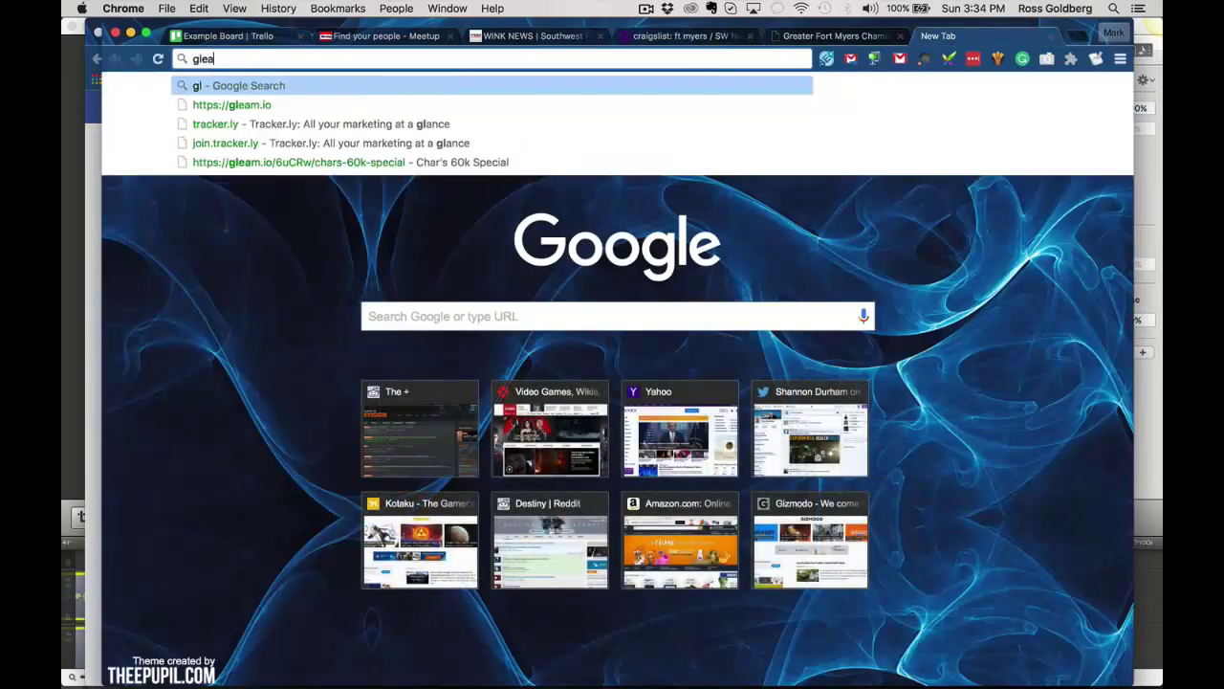
type("m.io")
key("Return")
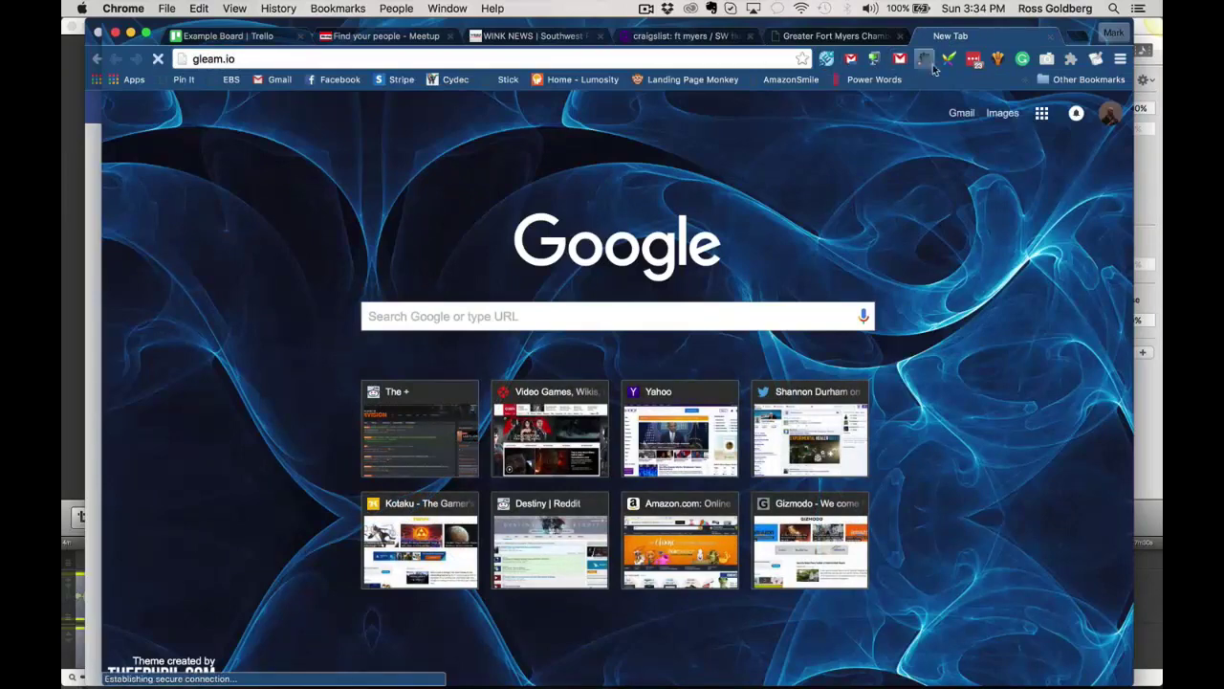
left_click_drag(960, 43, 337, 30)
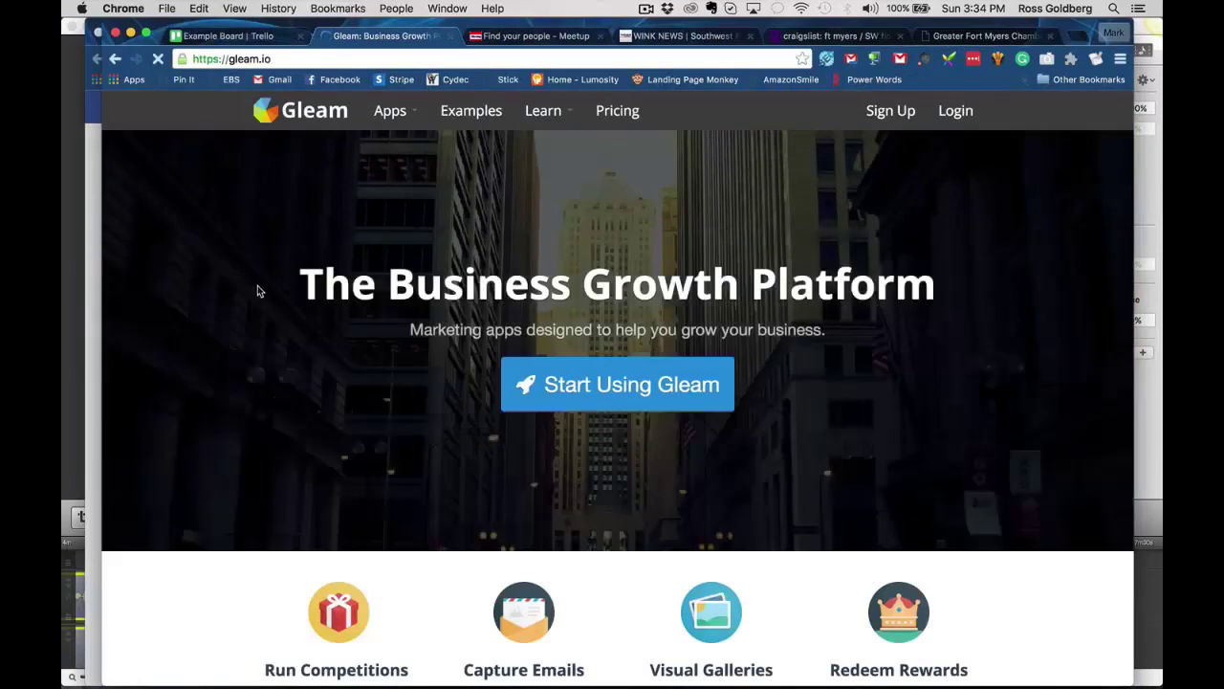
- Open Gleam's pricing page and examine the costs of the Free, Pro and Business plans
left_click(253, 37)
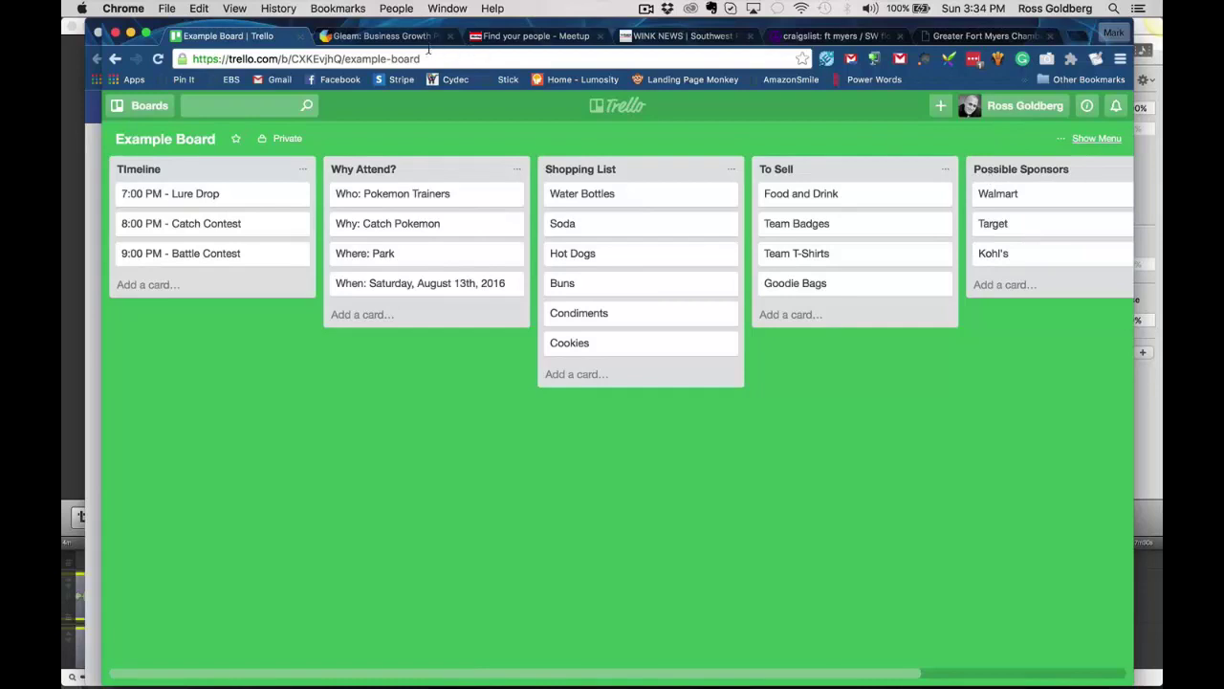
left_click(363, 36)
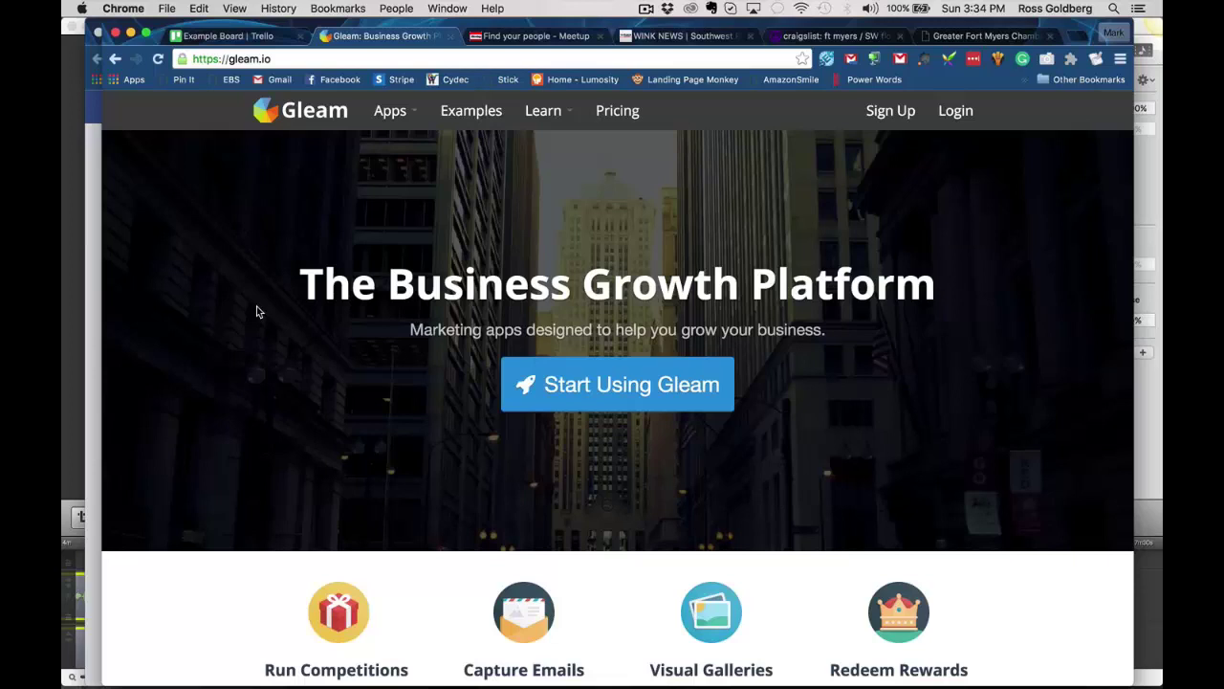
left_click(618, 110)
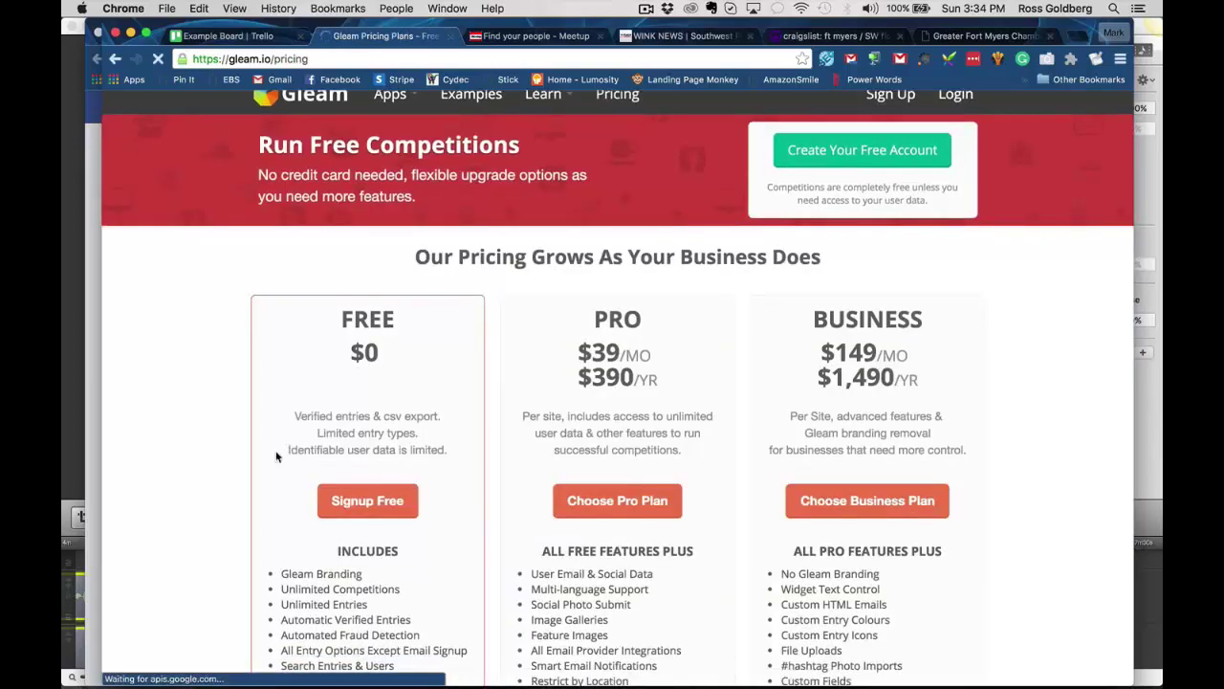
scroll(239, 493, "down", 1)
scroll(241, 494, "down", 3)
scroll(238, 493, "down", 3)
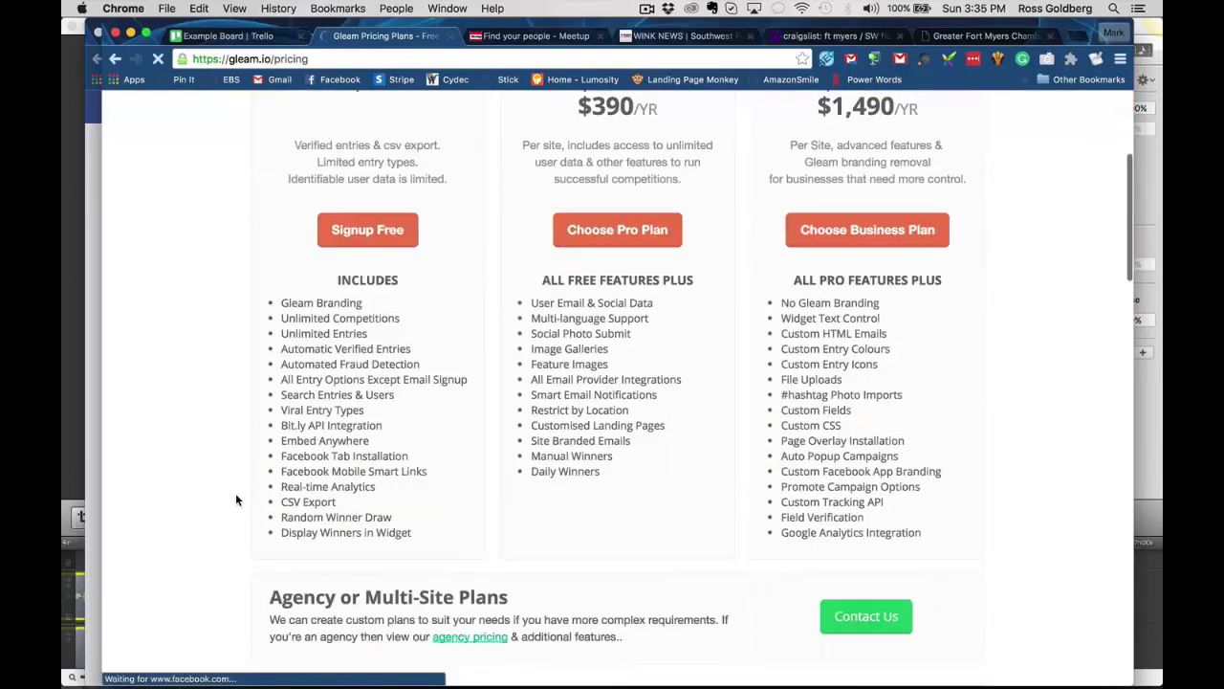
scroll(237, 496, "up", 4)
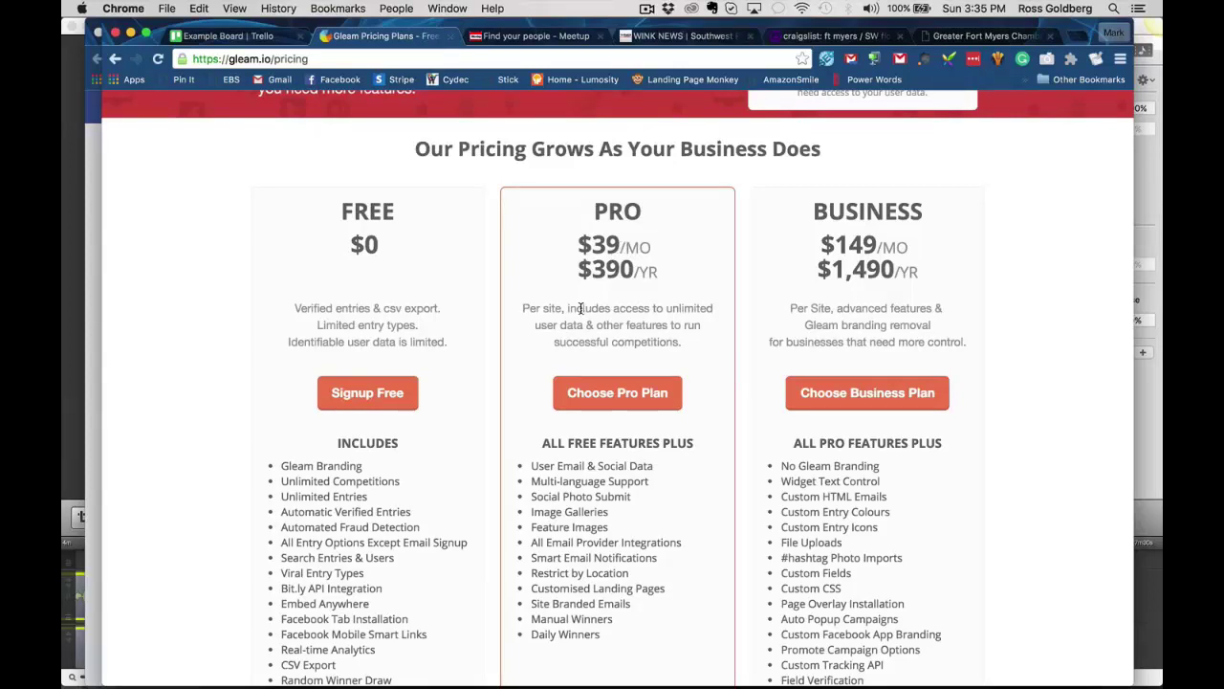
scroll(553, 280, "up", 1)
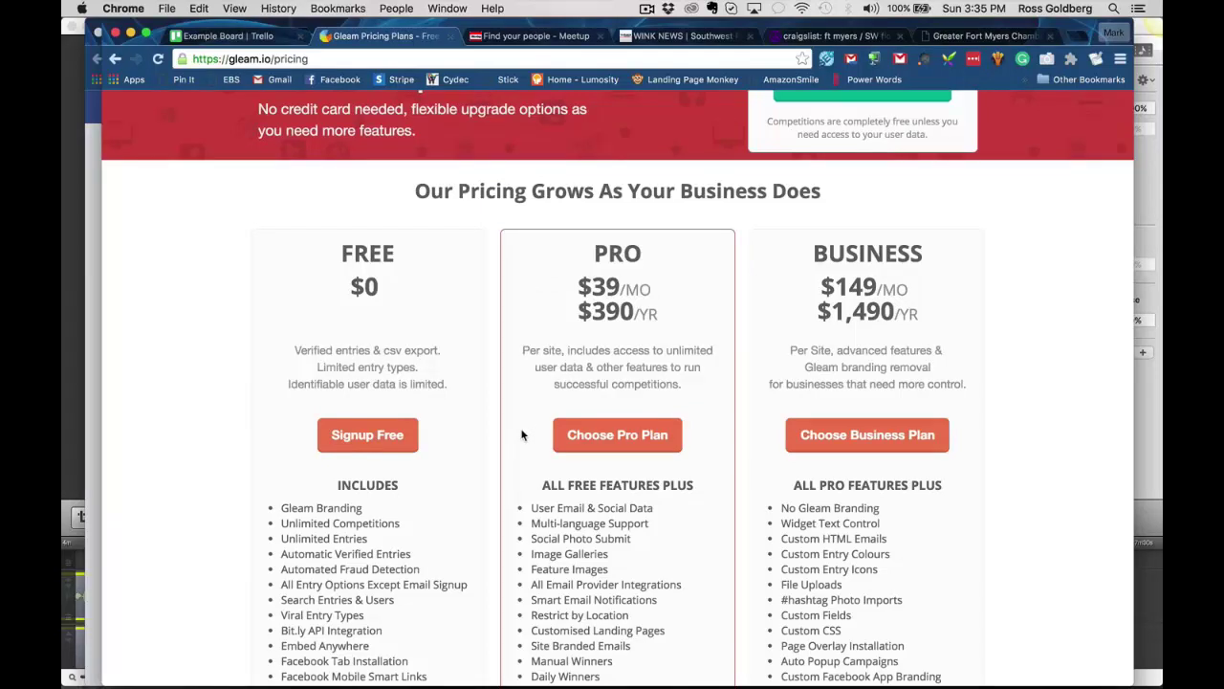
scroll(542, 393, "up", 1)
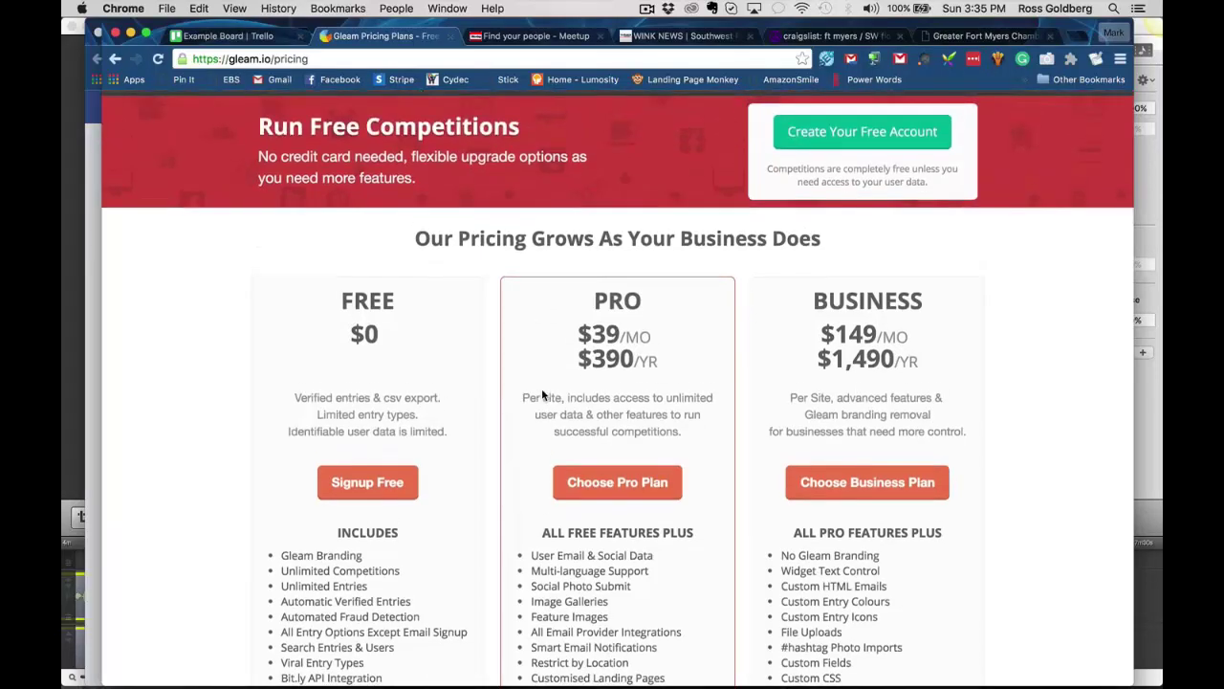
- Compare the features included in Gleam's Free and Pro plans, including access to user email and social data
scroll(542, 394, "down", 1)
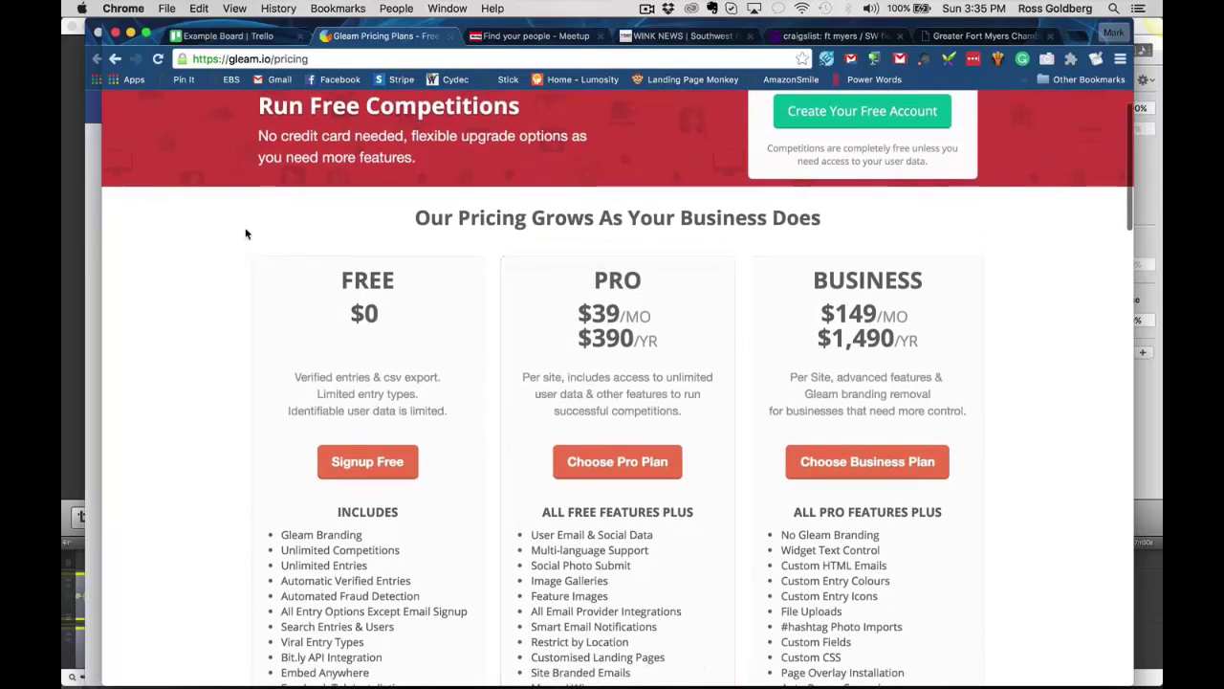
scroll(245, 233, "down", 2)
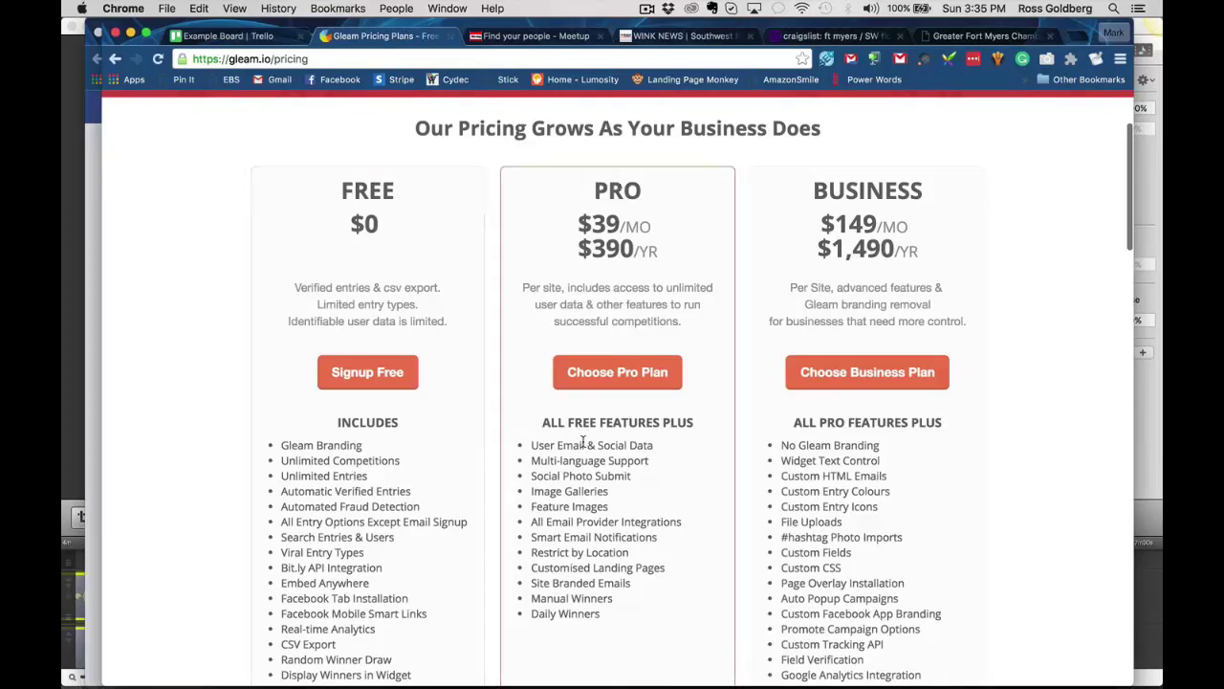
scroll(213, 293, "down", 2)
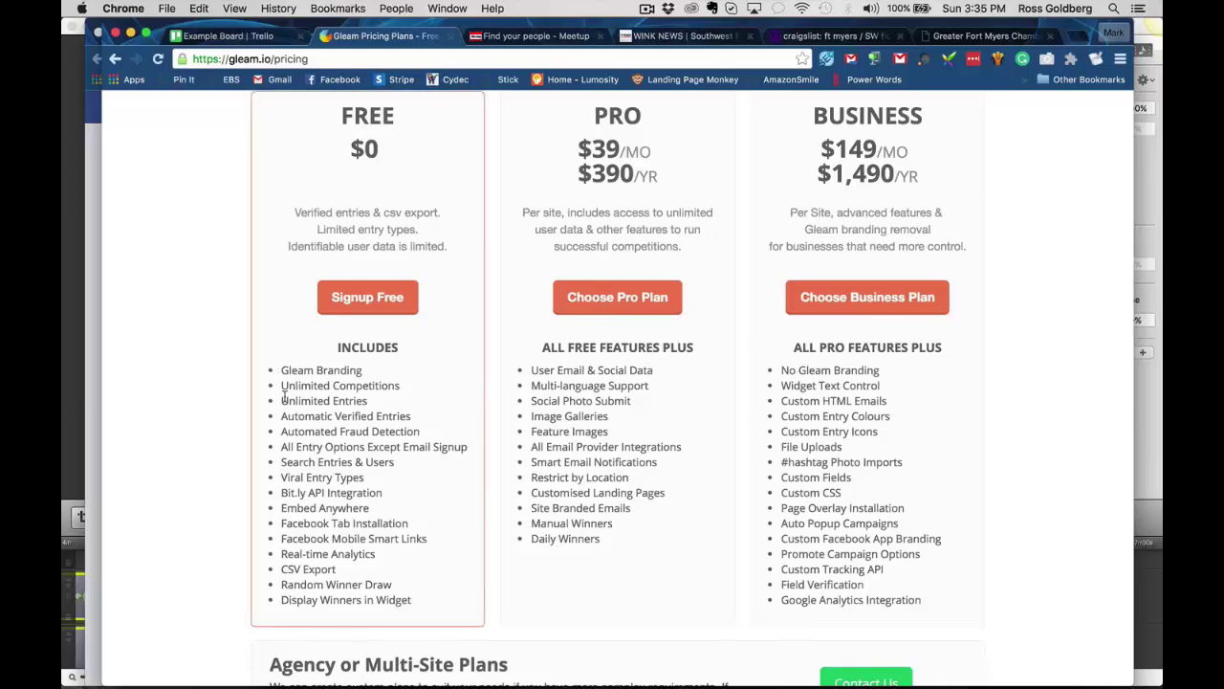
scroll(284, 396, "down", 3)
scroll(284, 396, "up", 1)
scroll(287, 417, "up", 1)
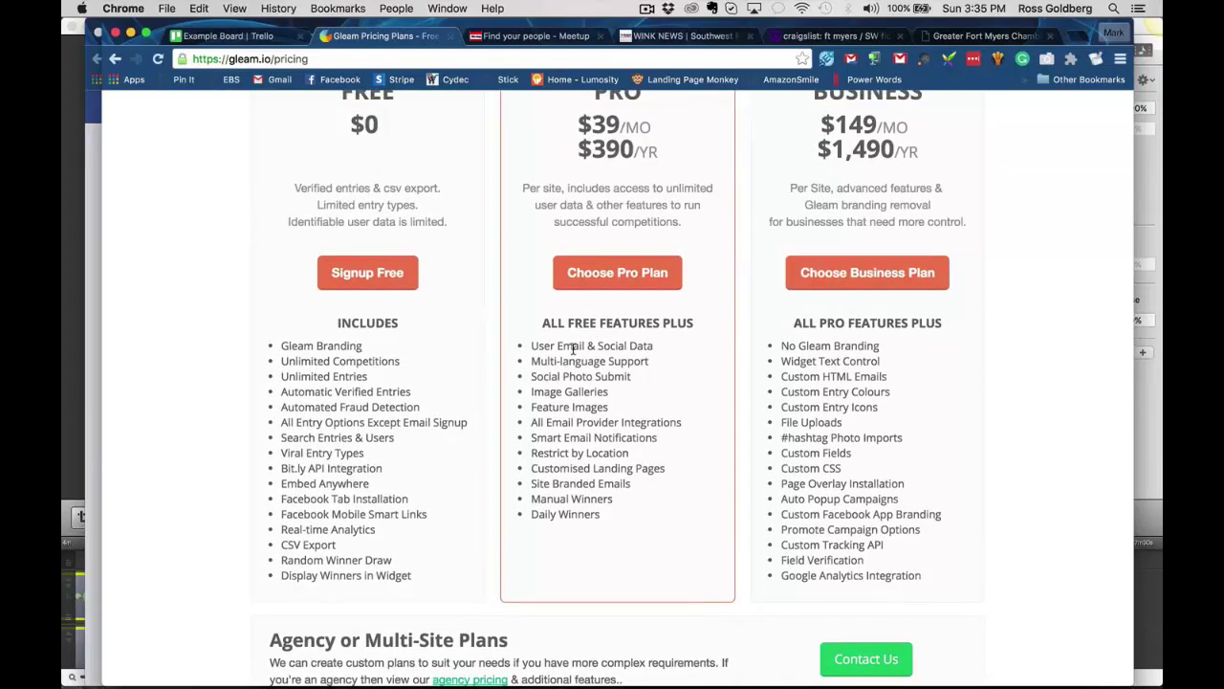
left_click_drag(584, 349, 557, 348)
left_click(527, 342)
scroll(522, 328, "up", 5)
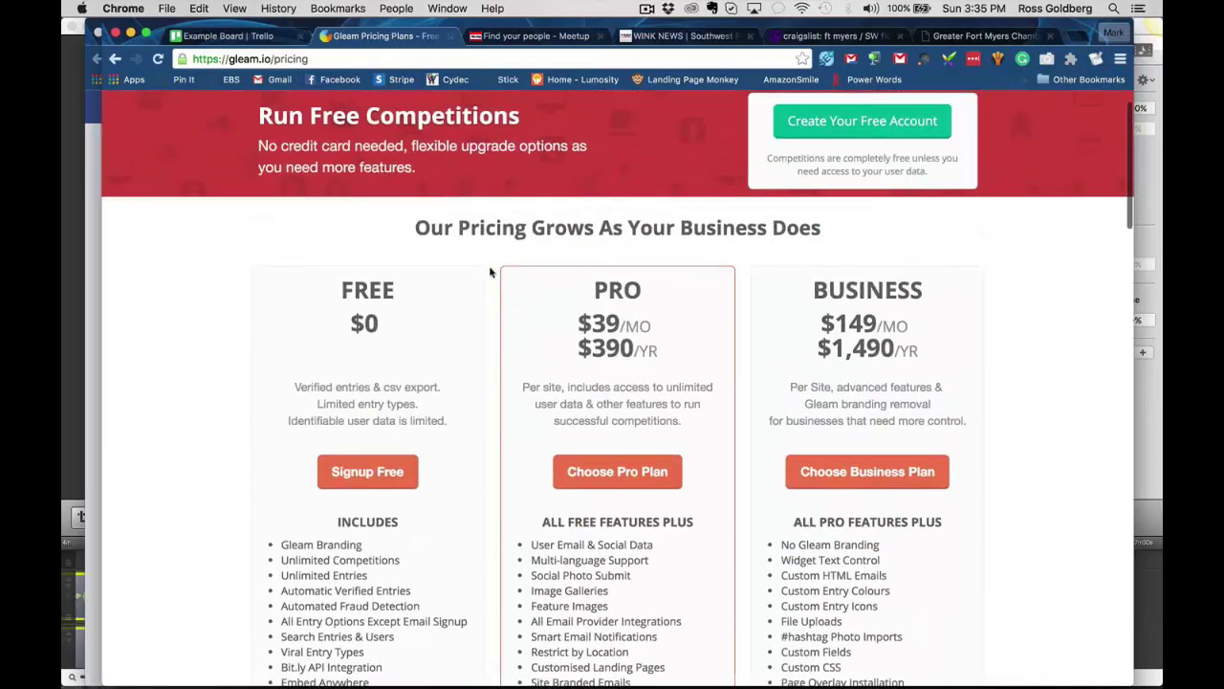
left_click(528, 36)
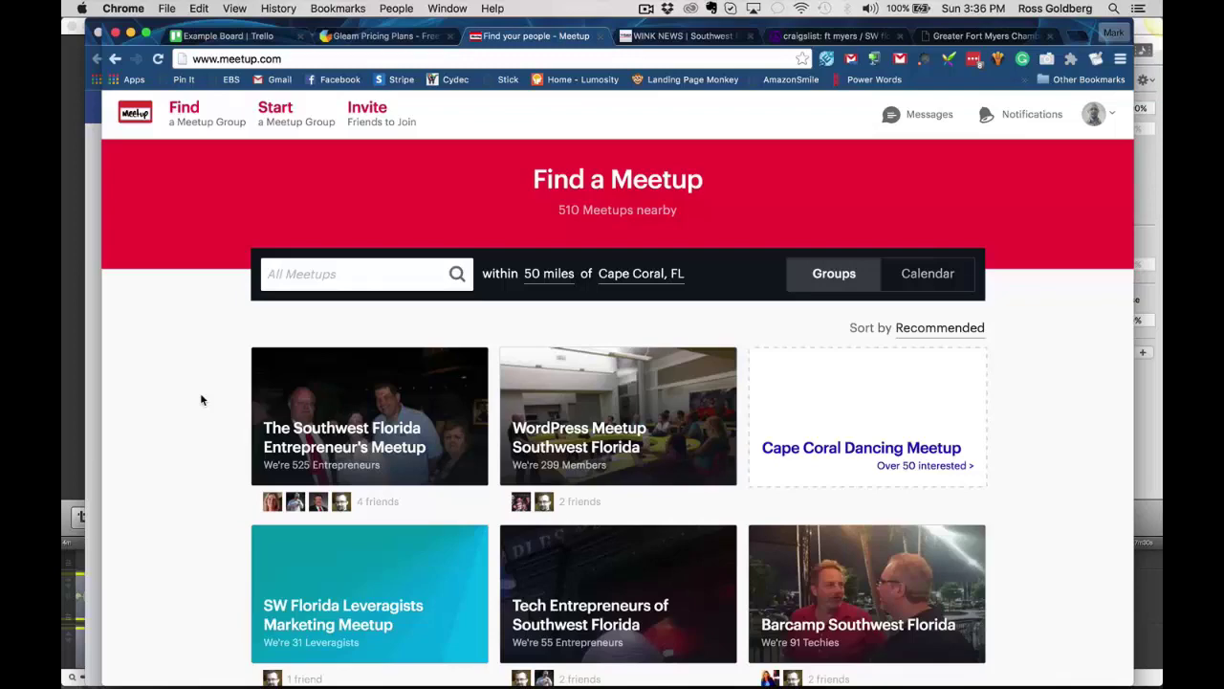
left_click(379, 35)
scroll(306, 250, "up", 1)
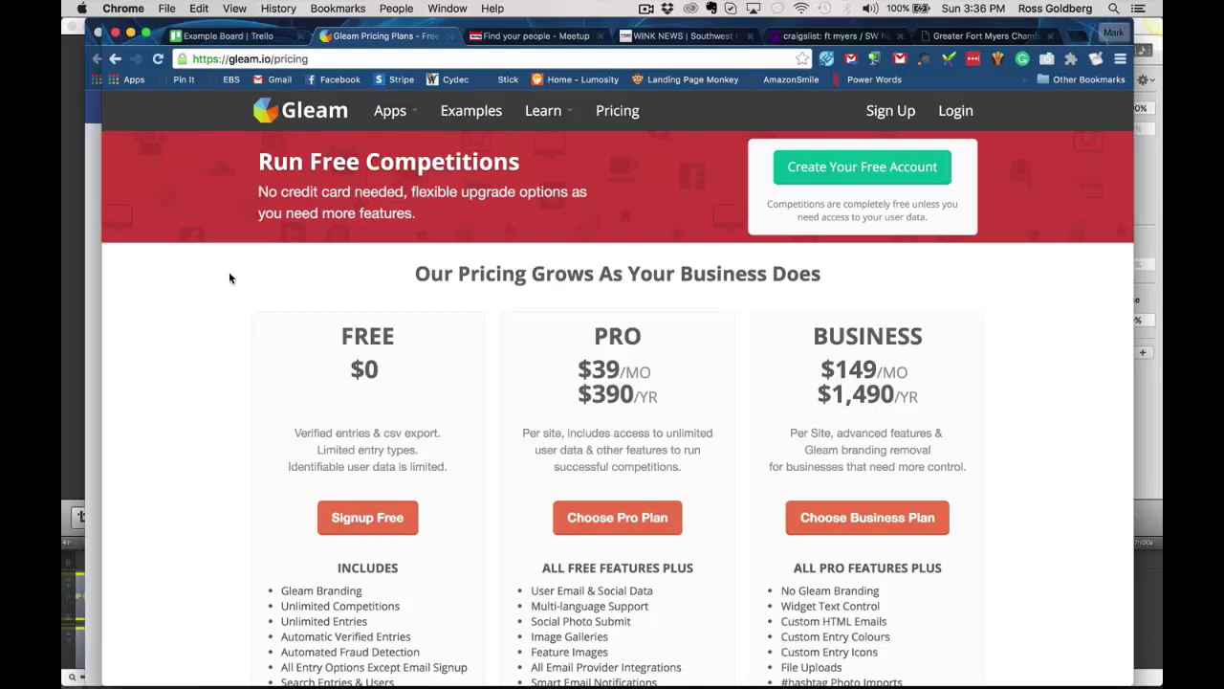
- Switch to the Meetup site, search its groups for "pokemon go" and look through the results
left_click(564, 37)
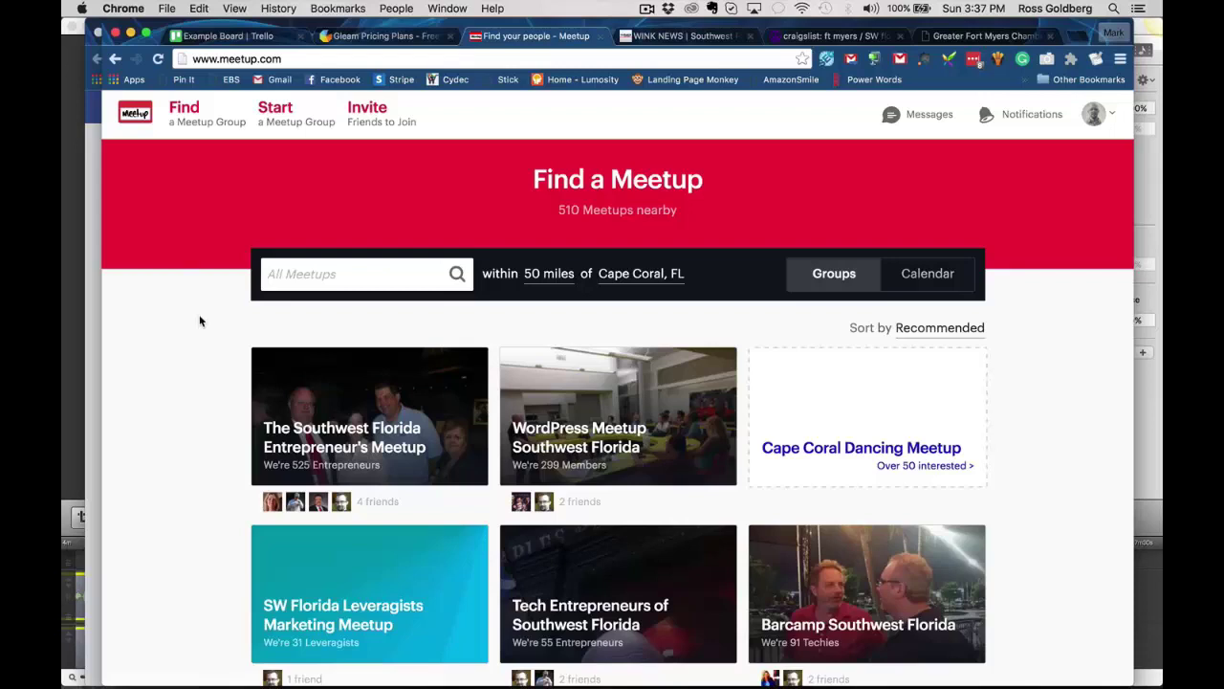
left_click(332, 276)
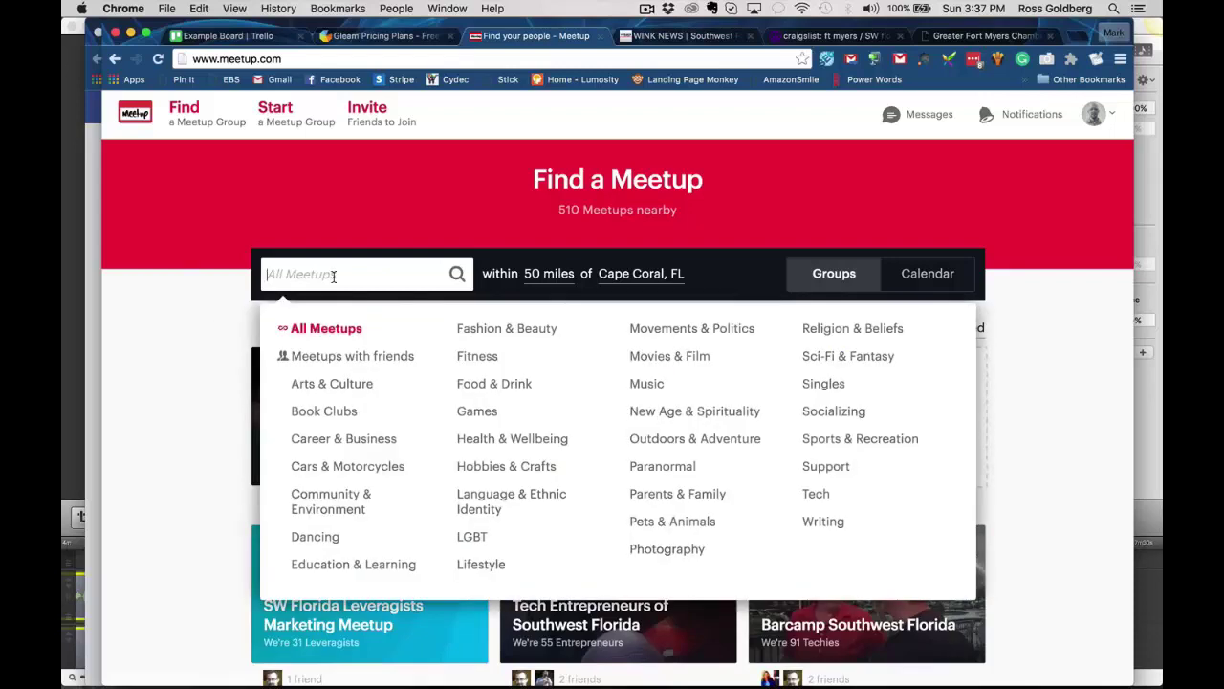
type("pokemon go")
key("Return")
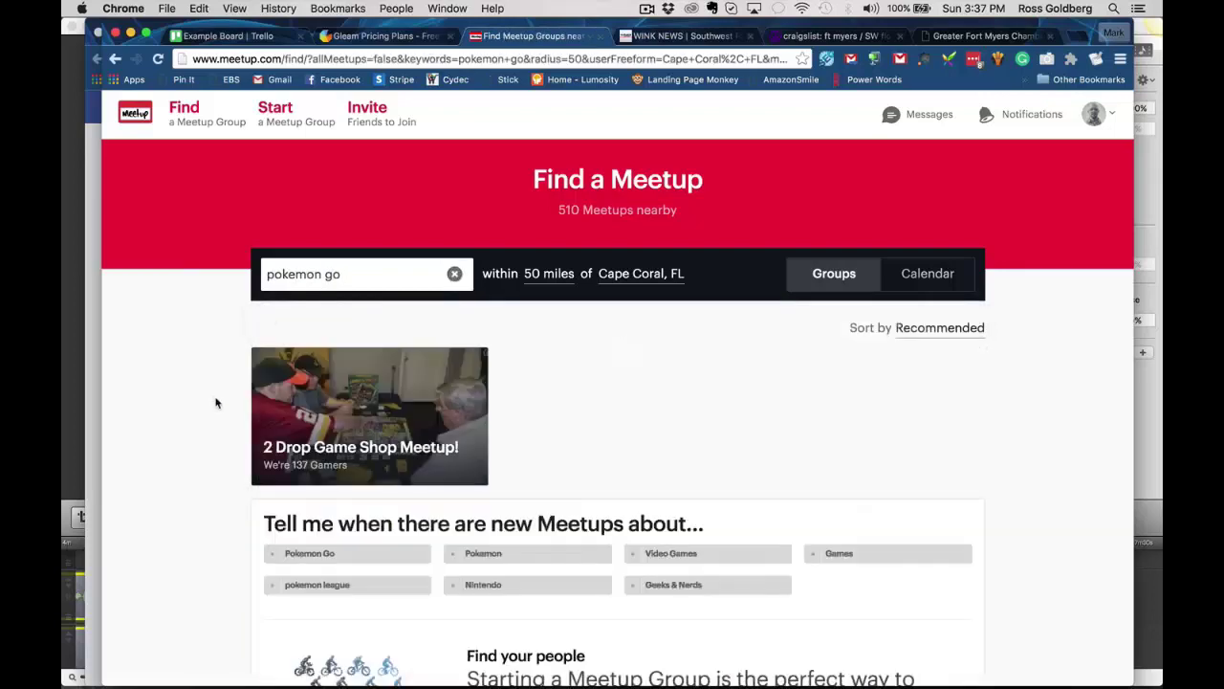
scroll(210, 446, "down", 2)
scroll(256, 363, "down", 2)
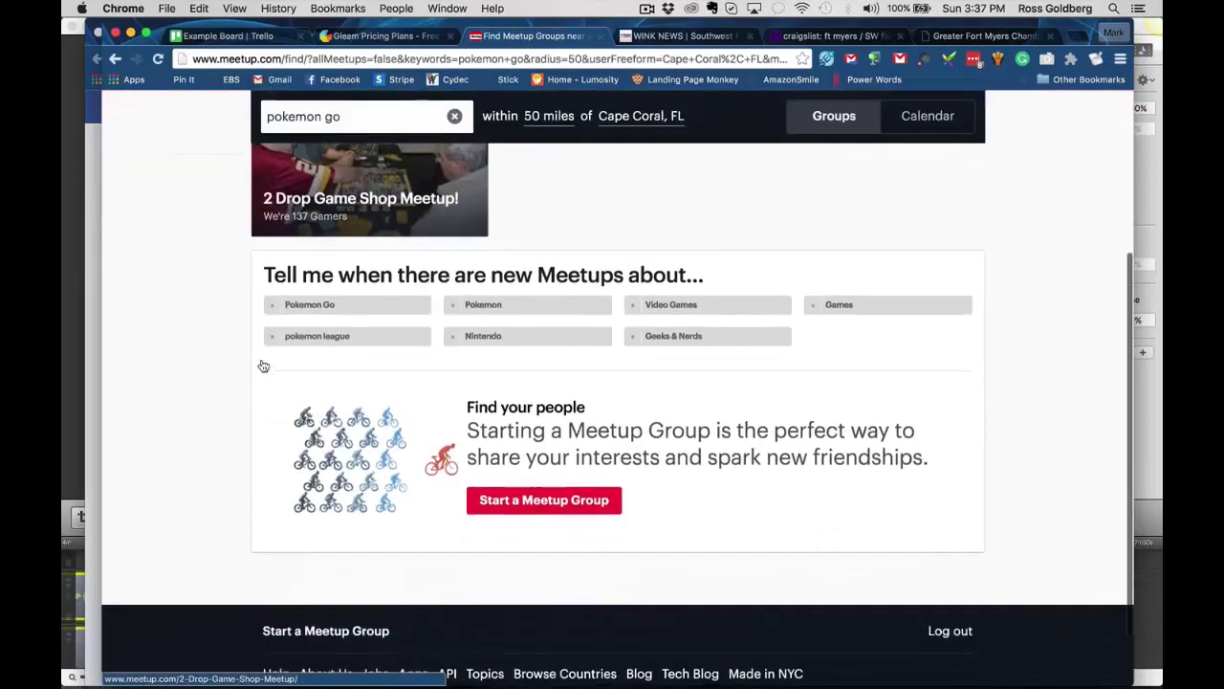
scroll(259, 363, "up", 4)
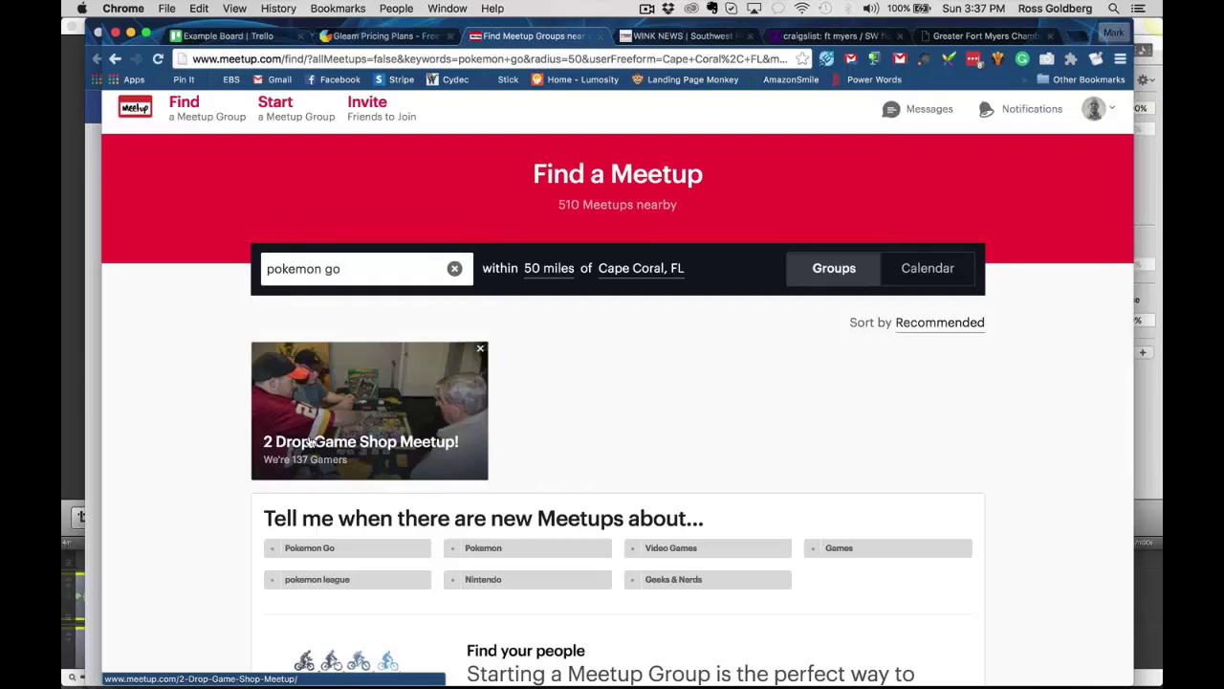
- Open the 2 Drop Game Shop Meetup group and review its members and upcoming events
left_click(338, 400)
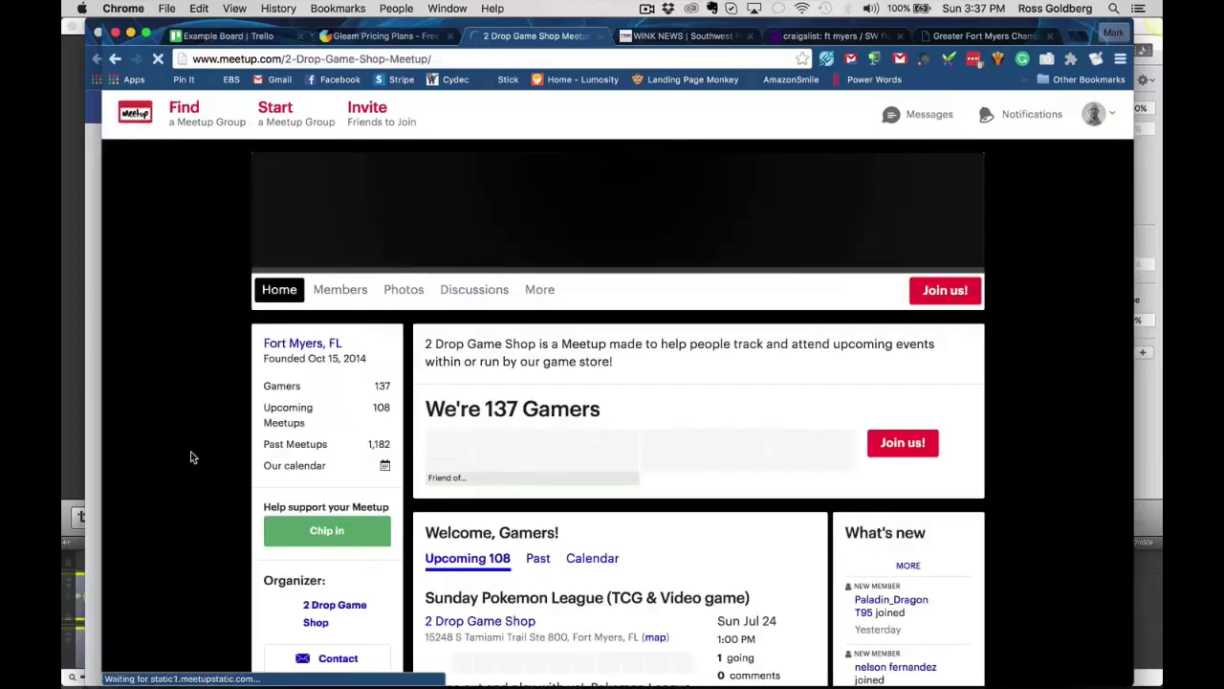
scroll(425, 493, "down", 3)
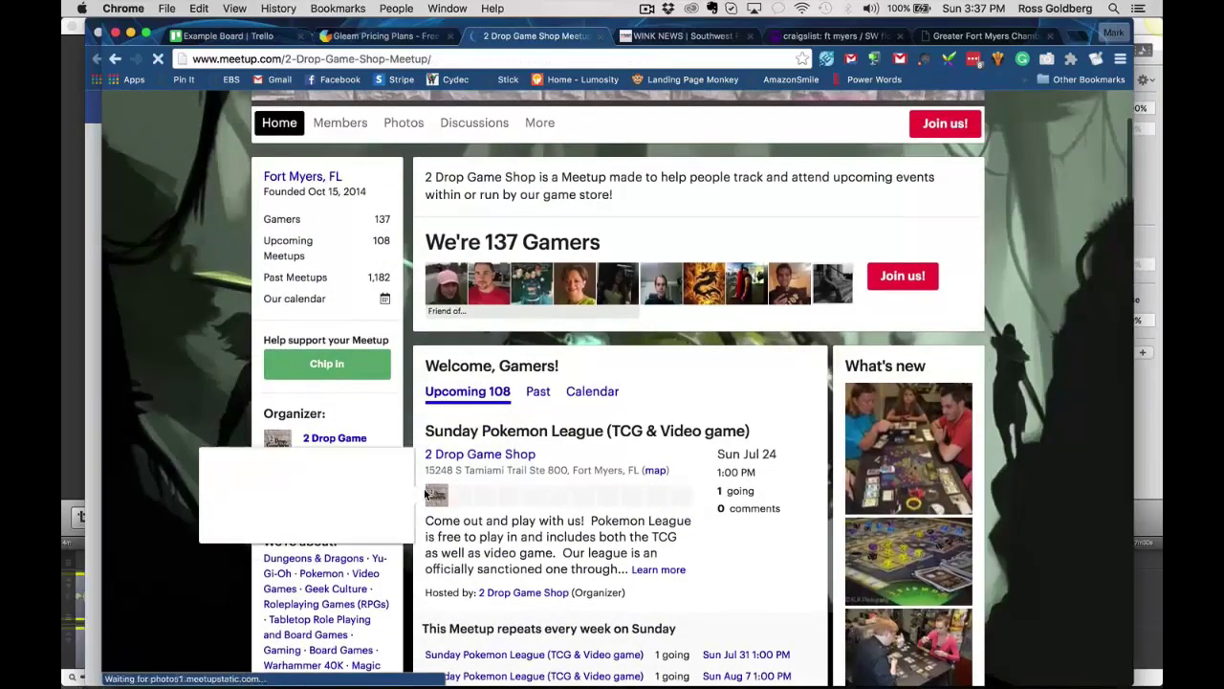
scroll(409, 302, "up", 2)
scroll(409, 302, "up", 2)
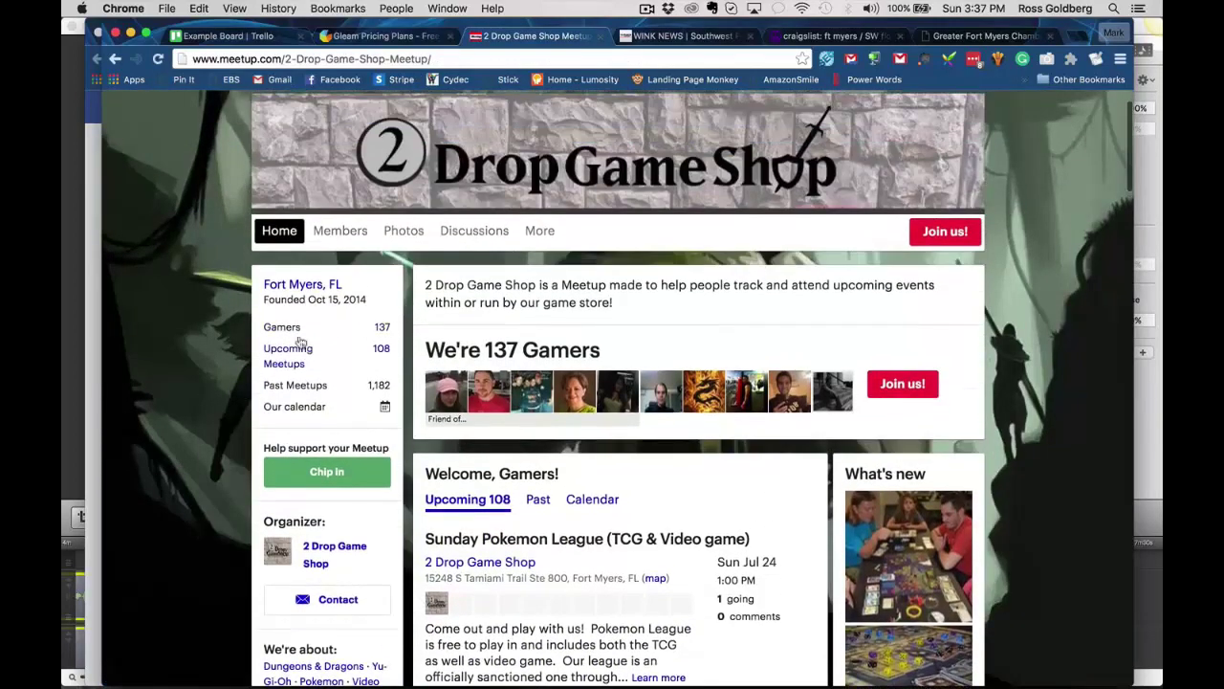
scroll(241, 370, "up", 2)
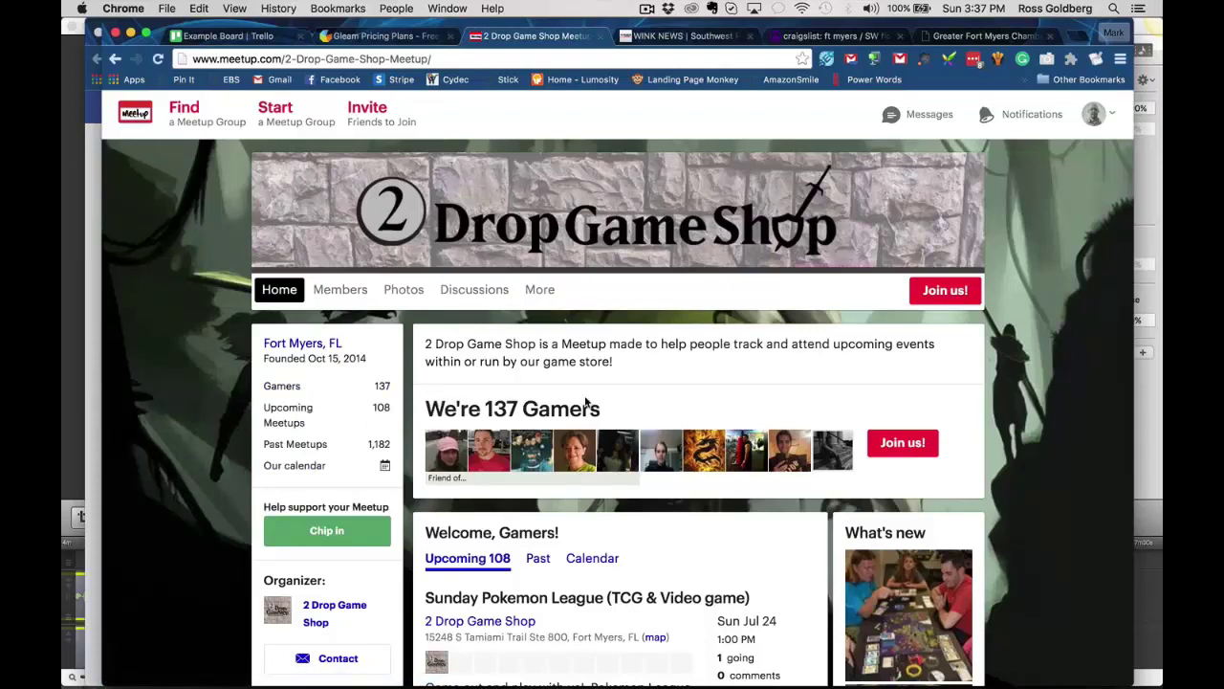
scroll(651, 481, "down", 3)
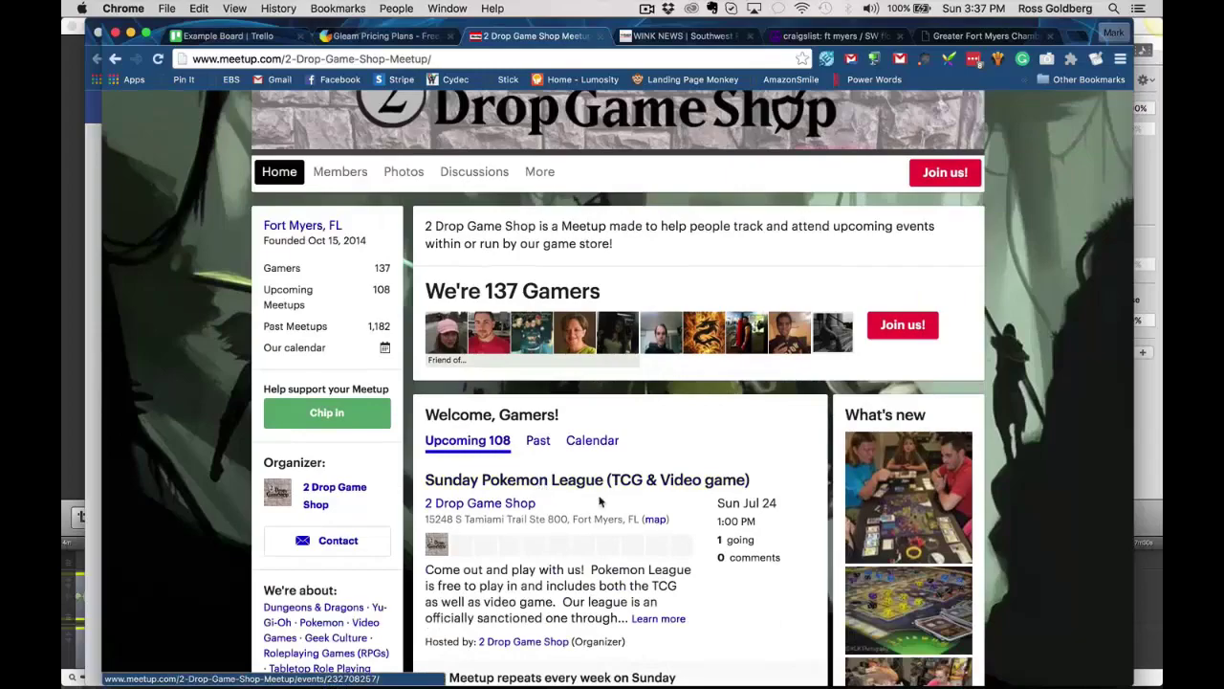
scroll(605, 501, "down", 5)
scroll(606, 502, "down", 15)
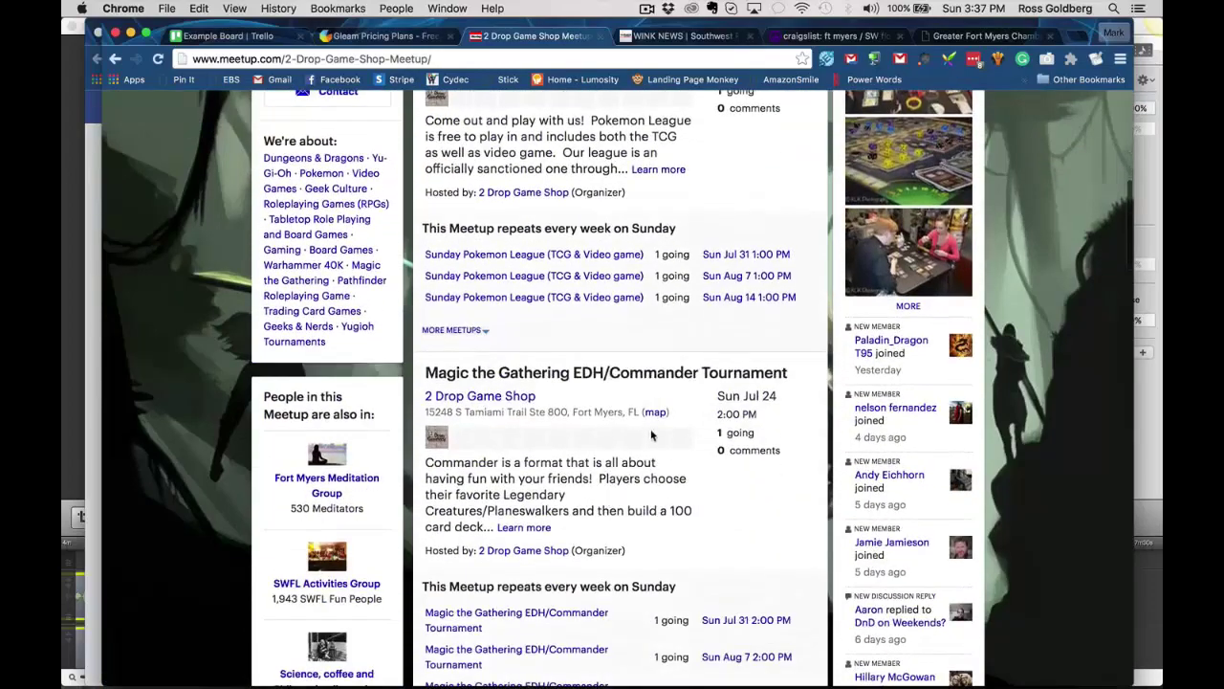
scroll(650, 437, "up", 20)
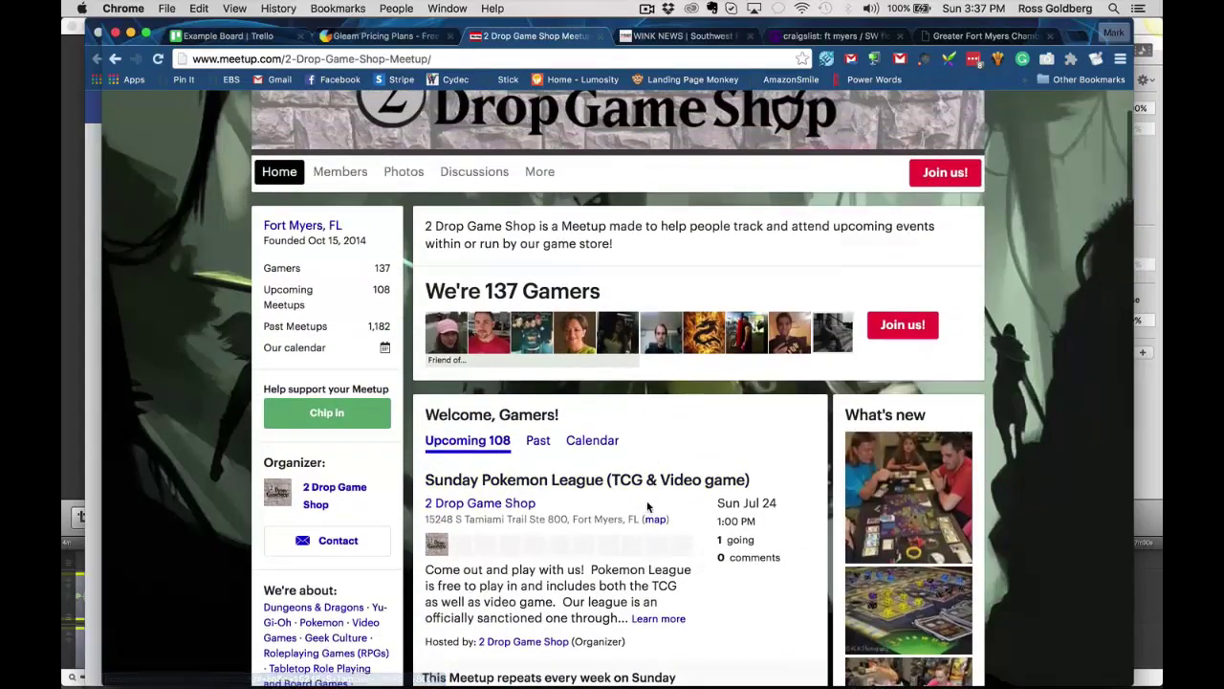
scroll(657, 409, "up", 3)
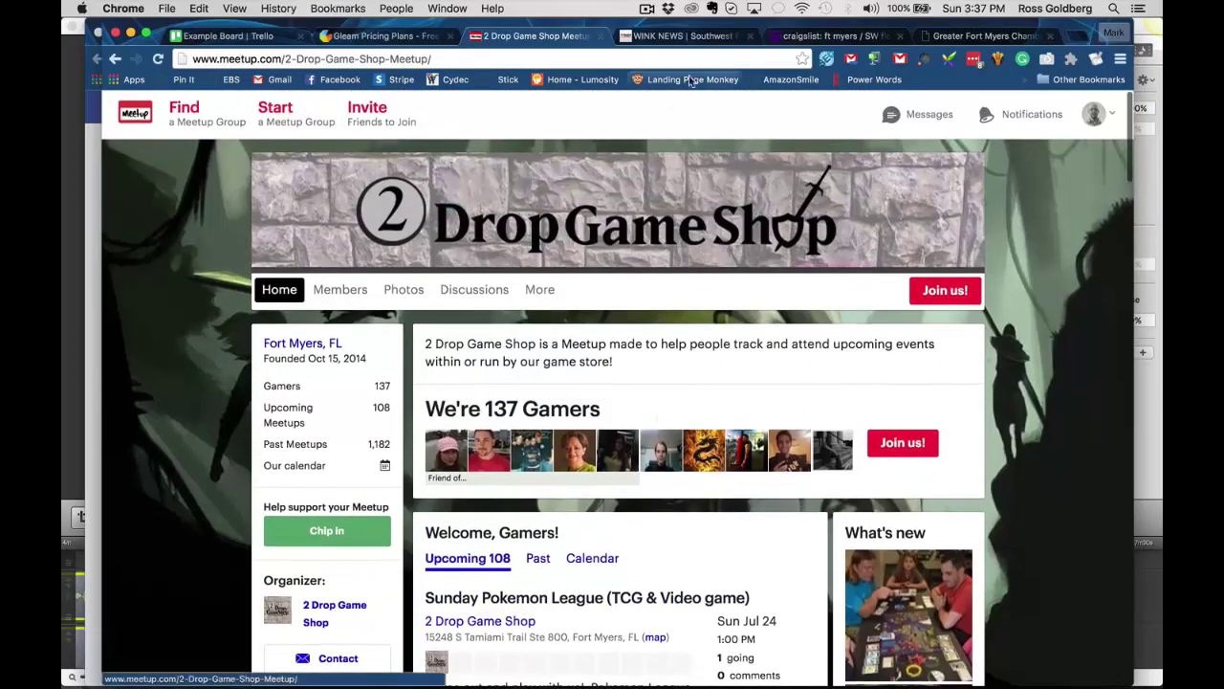
- Switch to the WINK News site and open its contact page
left_click(680, 37)
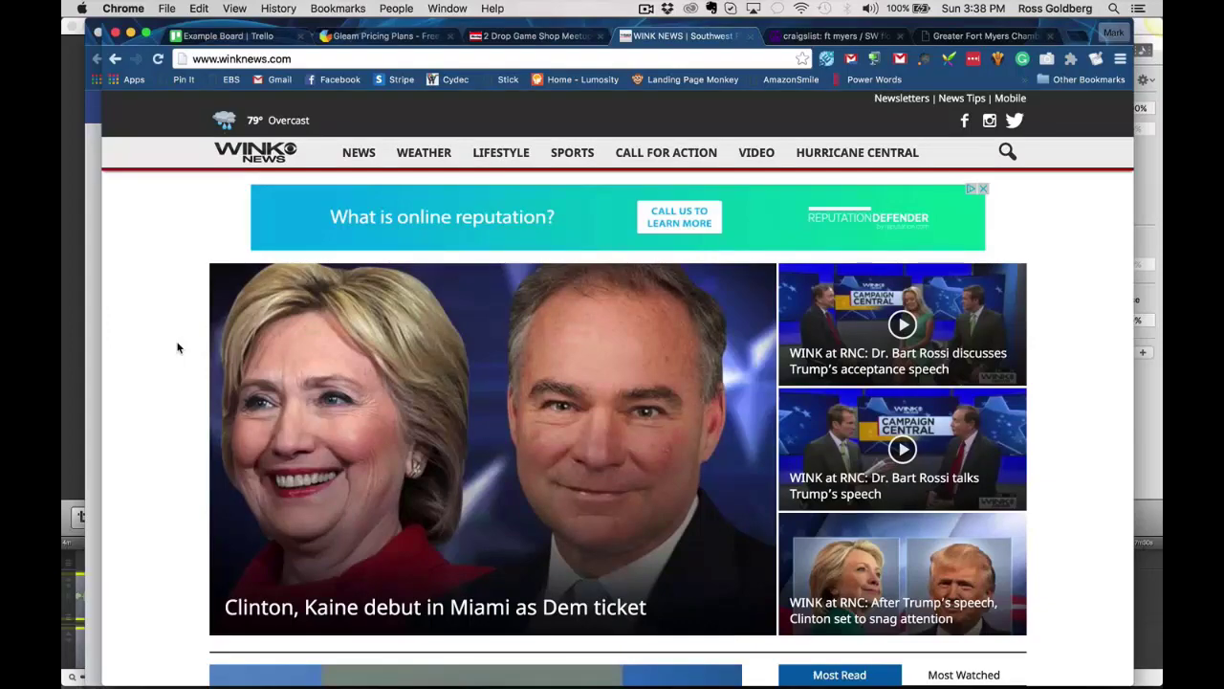
scroll(177, 348, "down", 15)
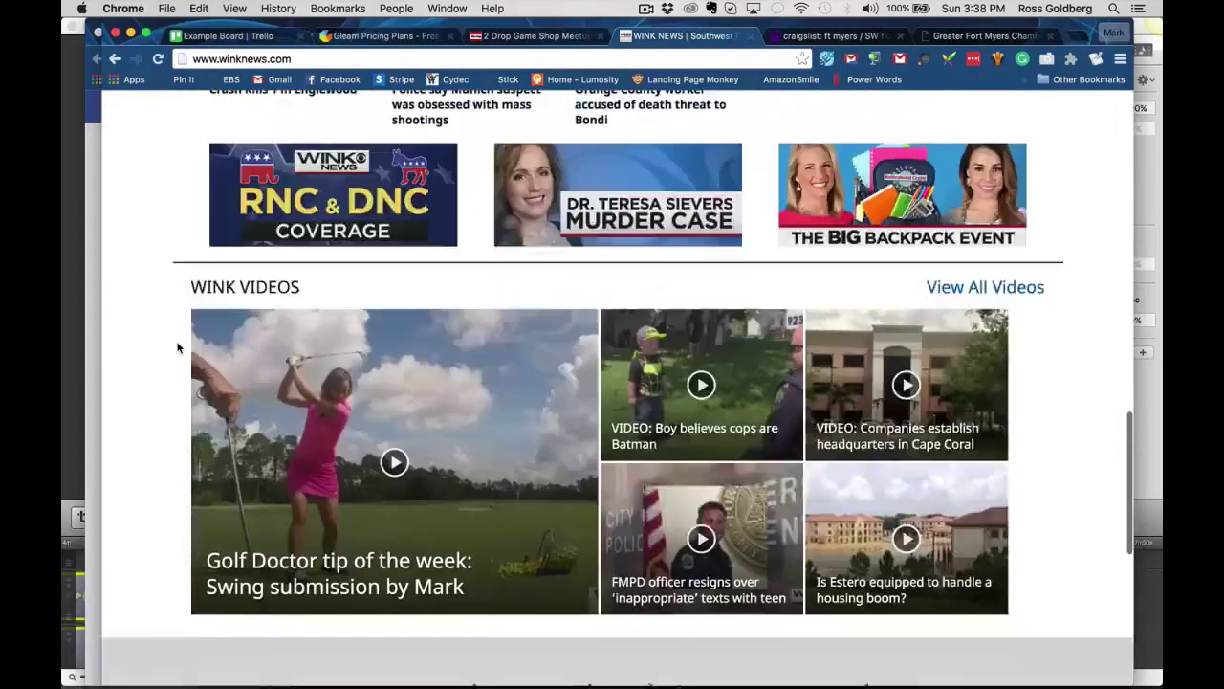
scroll(428, 494, "down", 6)
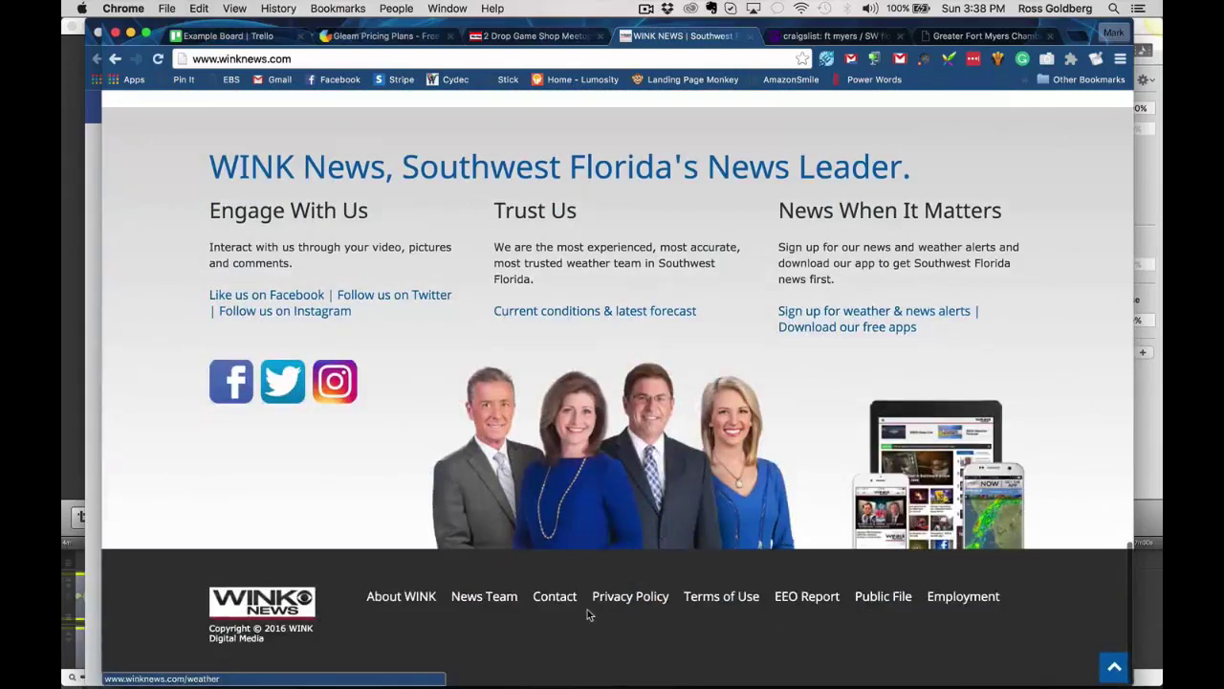
left_click(559, 596)
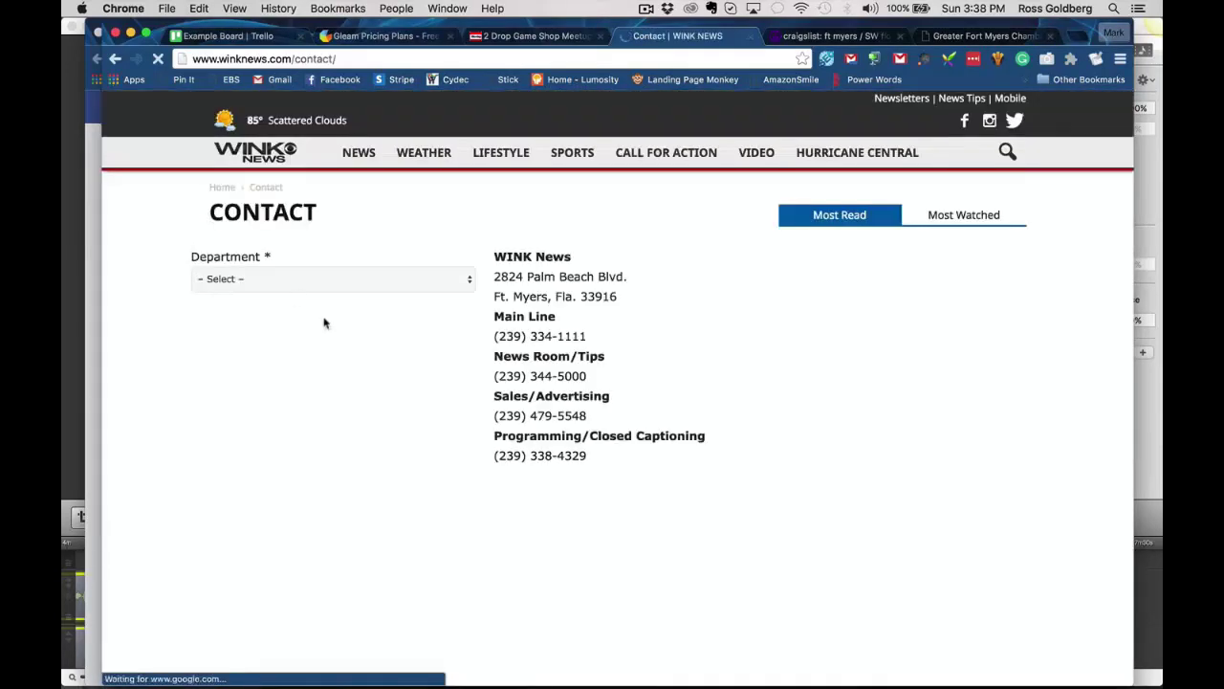
- Set the contact form's department to News and nature of contact to Story Idea, and close the WINK News page
left_click(325, 279)
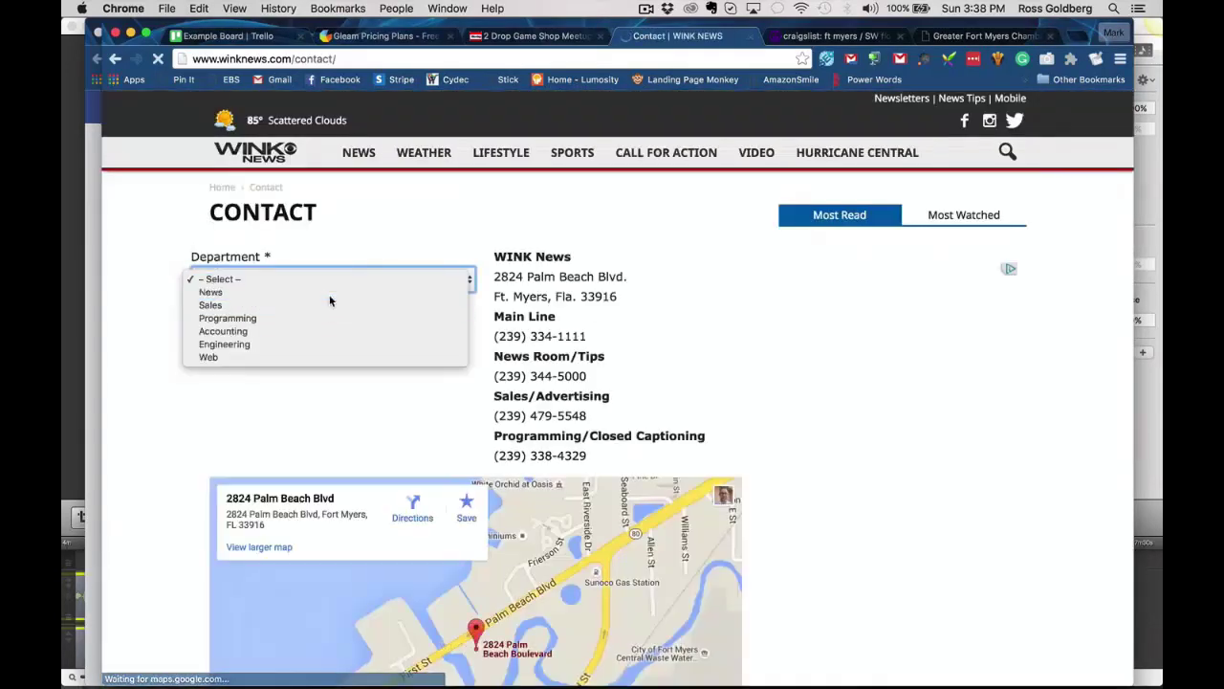
left_click(330, 294)
left_click(228, 335)
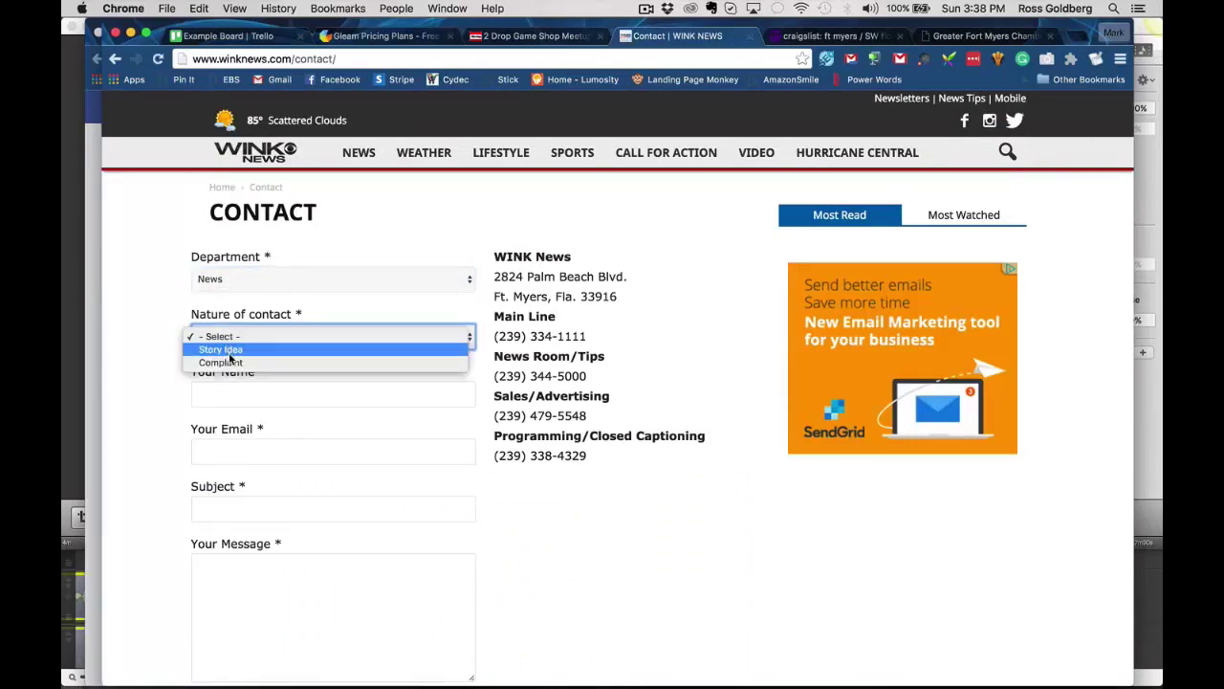
left_click(223, 349)
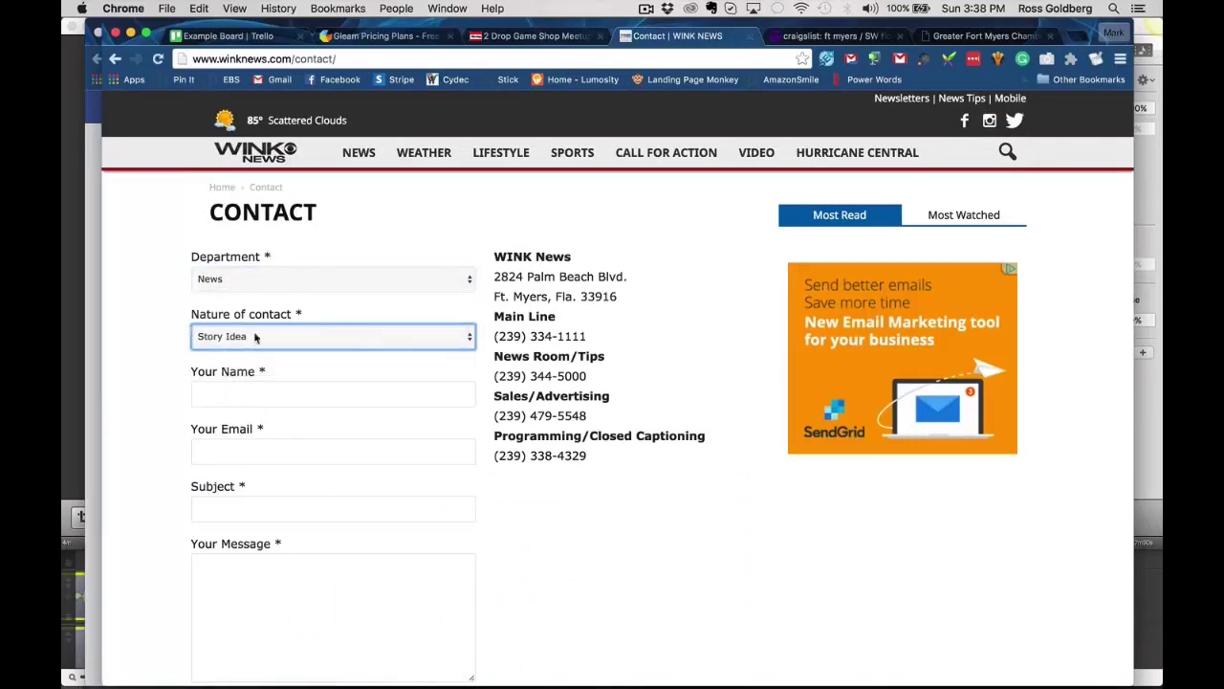
scroll(150, 388, "up", 2)
left_click(751, 37)
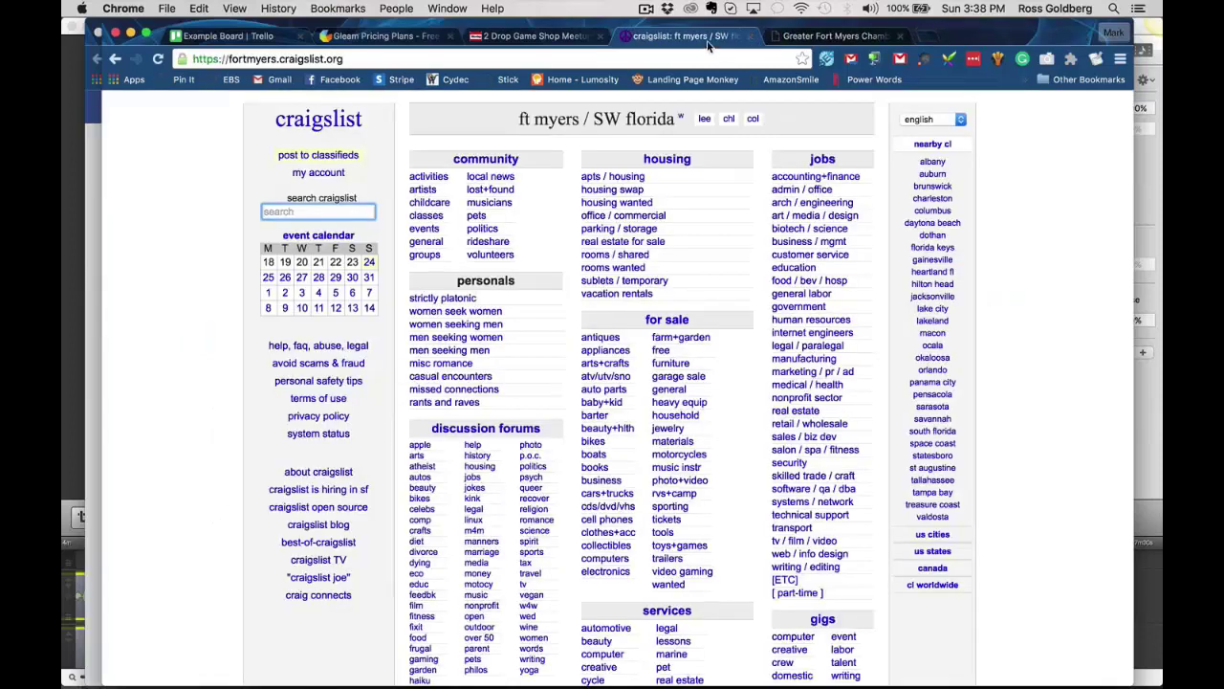
- Open the events category under community on Fort Myers Craigslist and look through the upcoming event listings
scroll(471, 272, "down", 2)
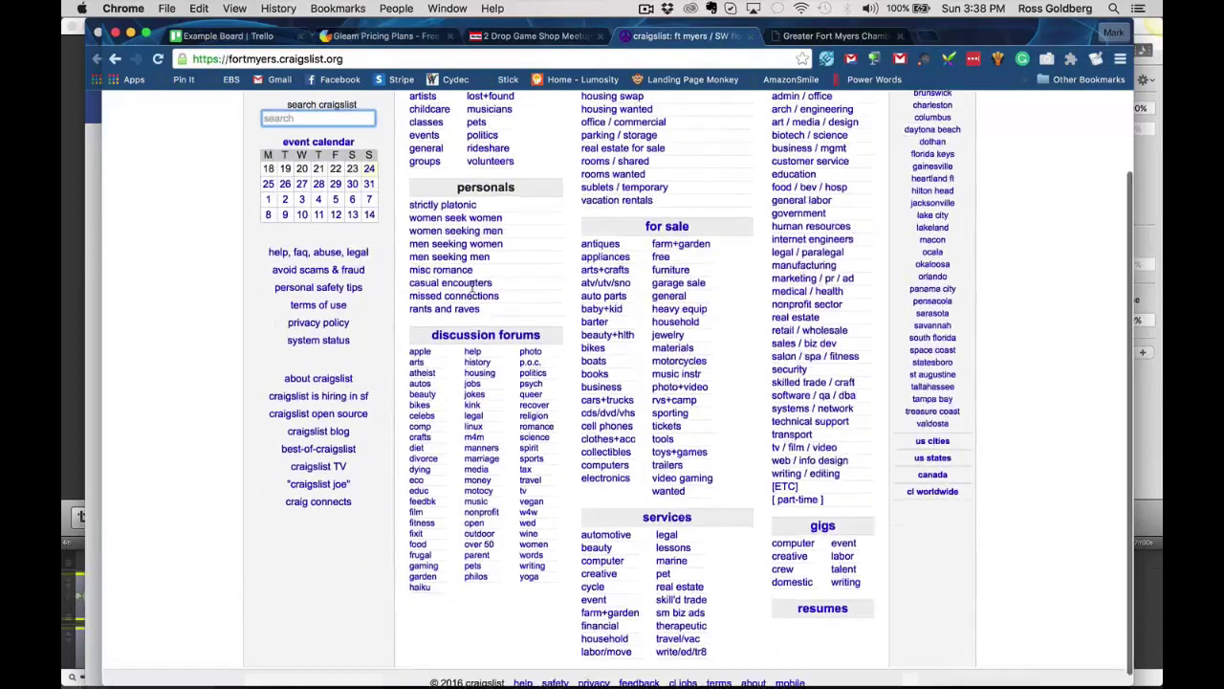
scroll(450, 220, "up", 2)
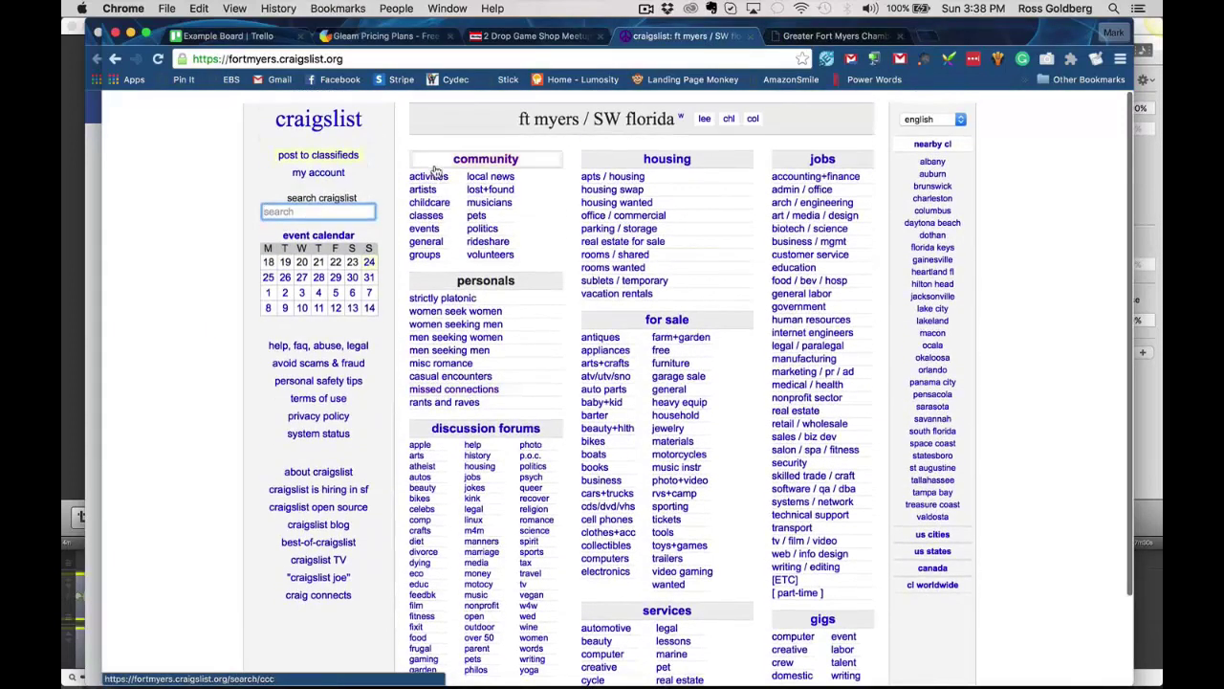
left_click(425, 228)
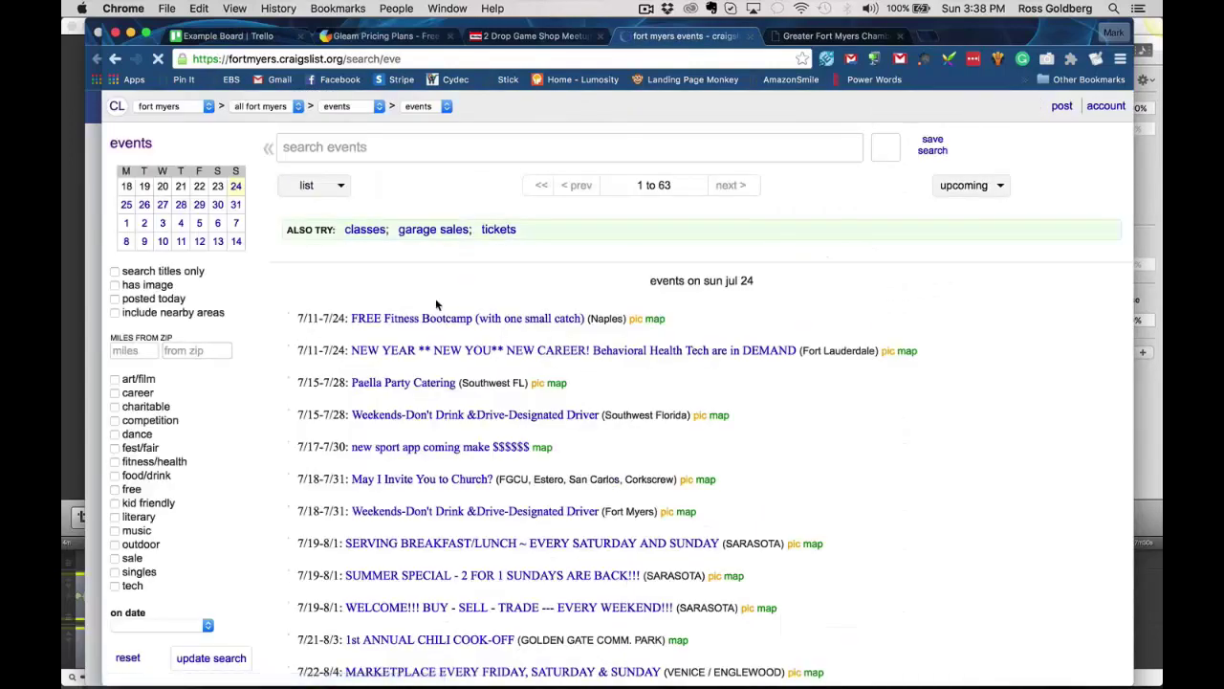
scroll(397, 342, "down", 5)
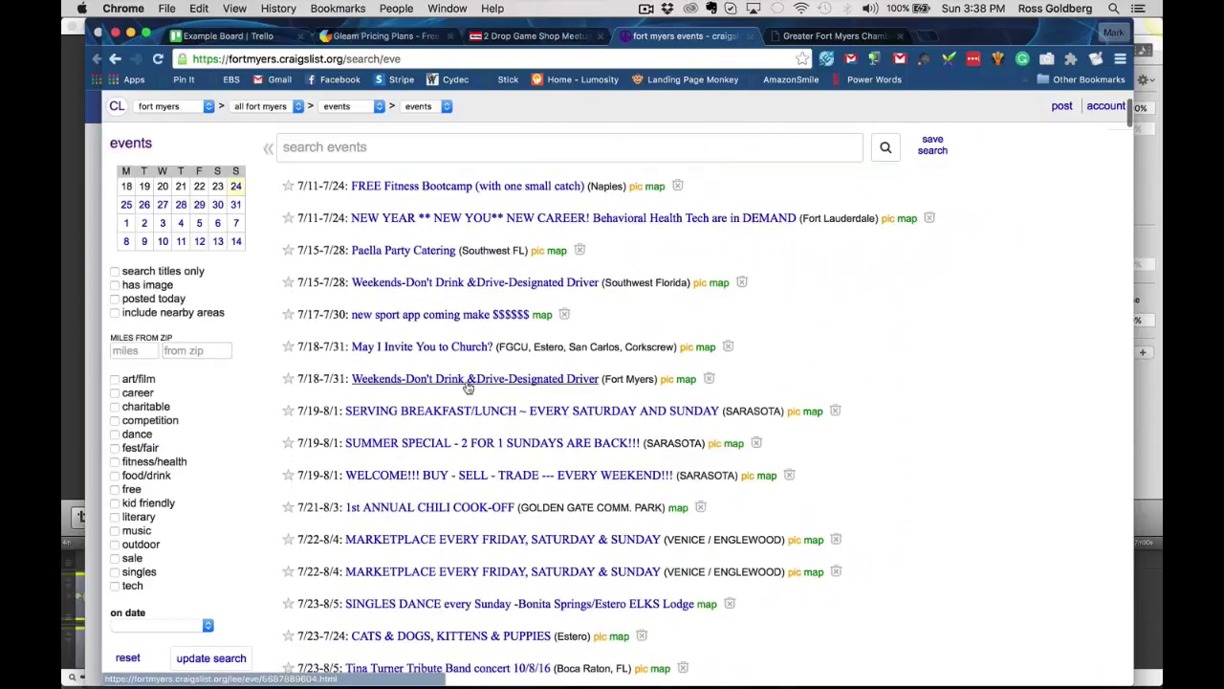
scroll(636, 383, "up", 5)
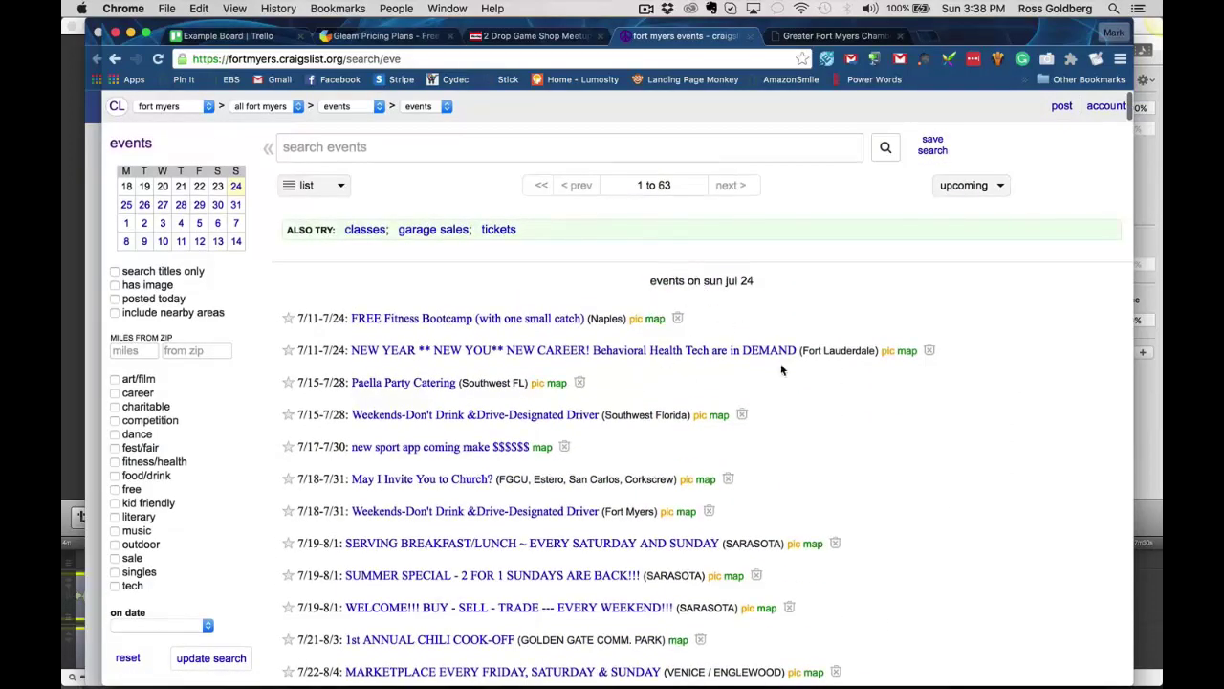
scroll(782, 370, "down", 6)
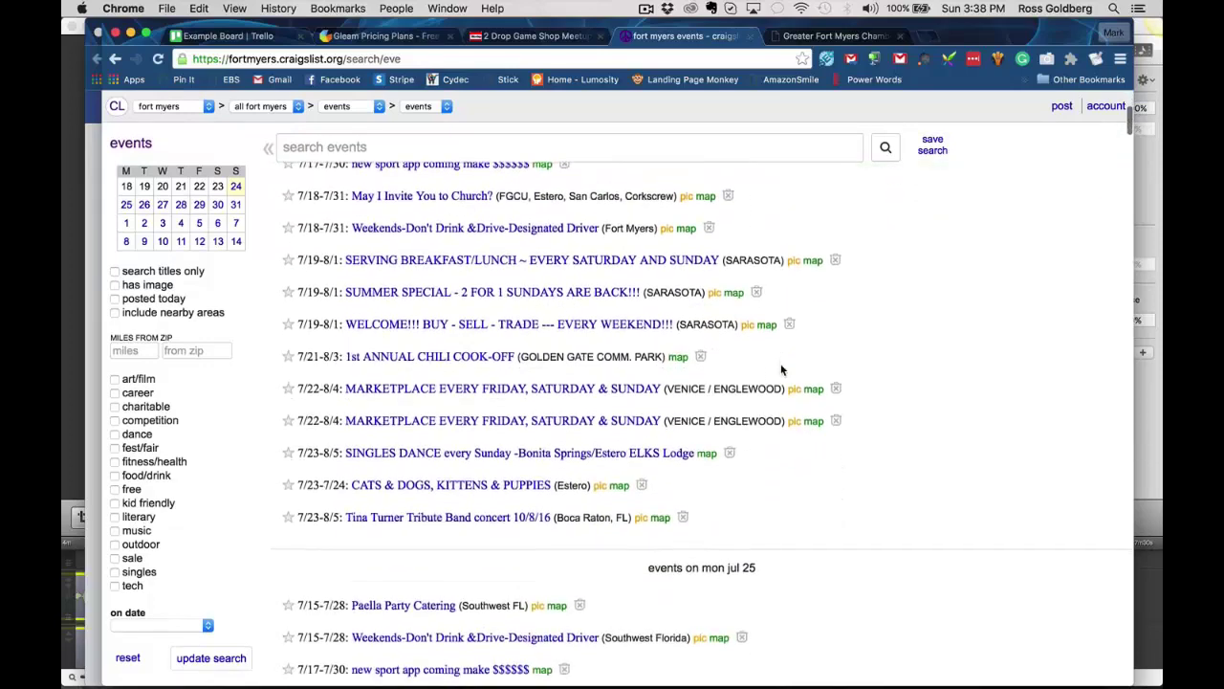
scroll(781, 370, "up", 5)
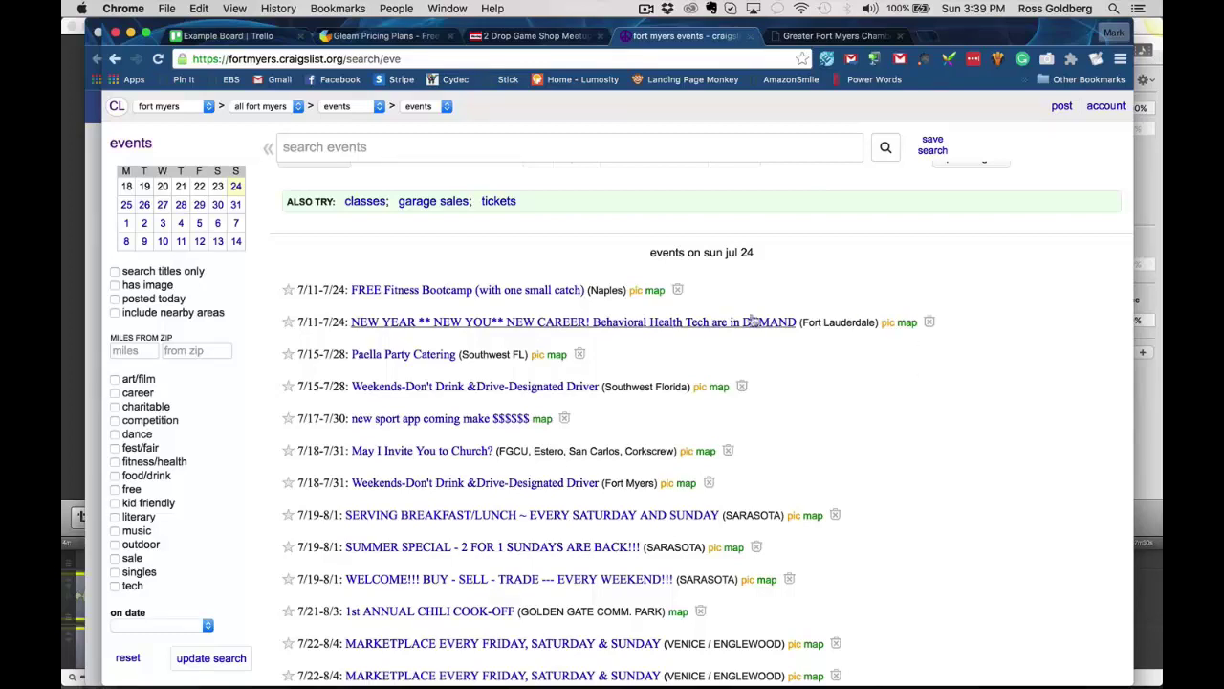
- Open the FREE Fitness Bootcamp listing in Naples and examine how its title, images, description, schedule and location are presented
left_click(529, 291)
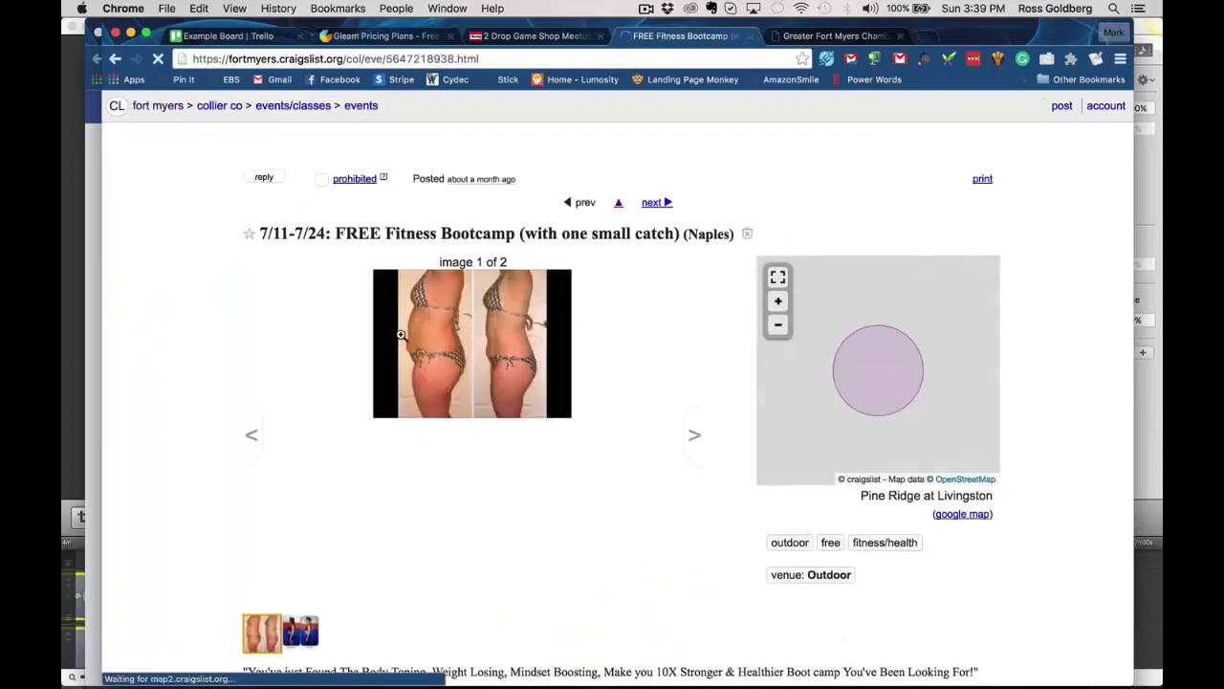
scroll(345, 375, "down", 3)
scroll(342, 374, "up", 2)
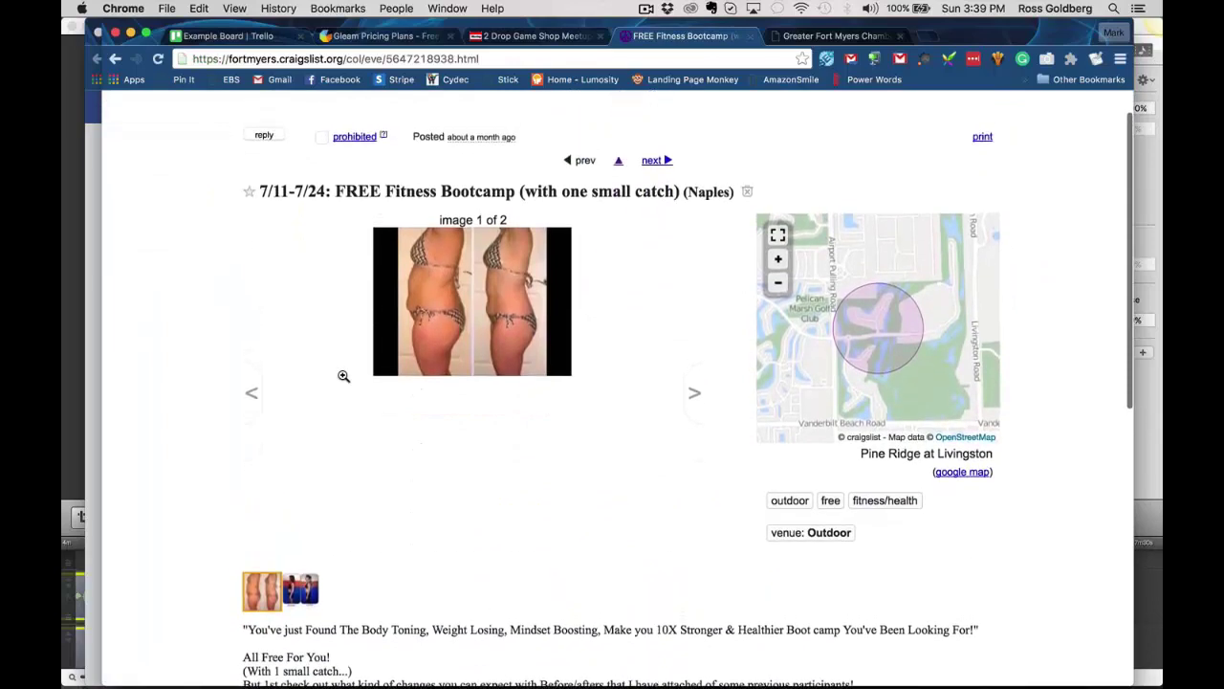
scroll(327, 302, "down", 2)
scroll(327, 302, "down", 7)
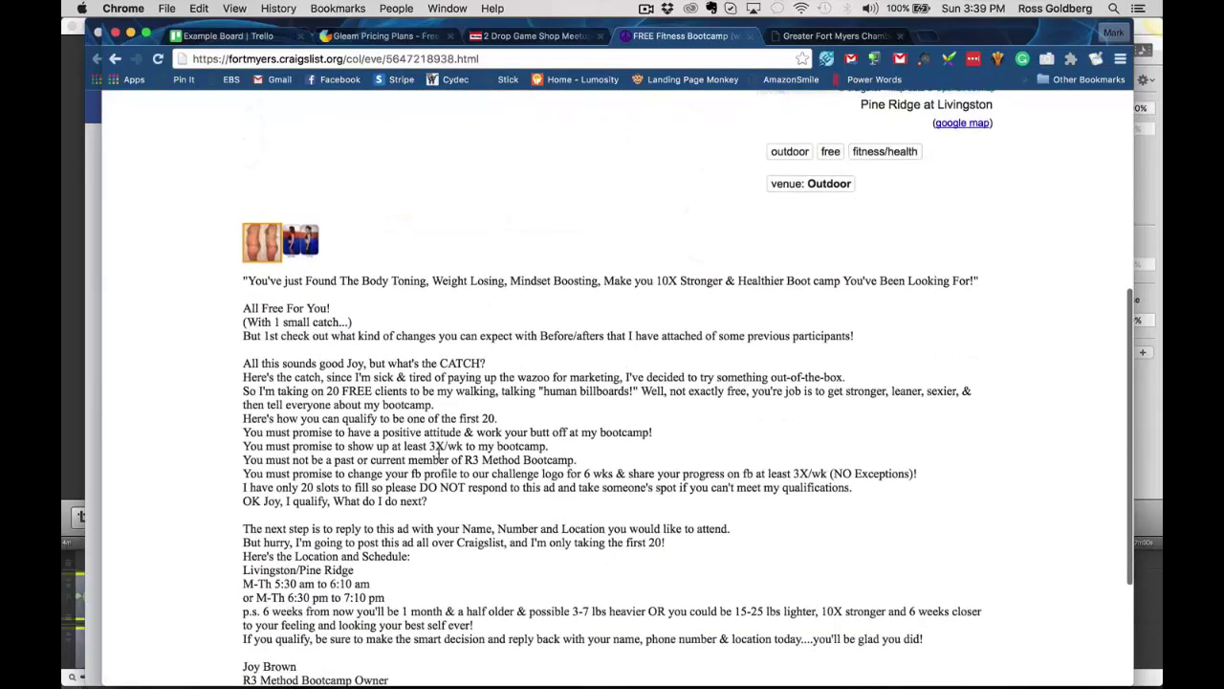
scroll(468, 449, "down", 3)
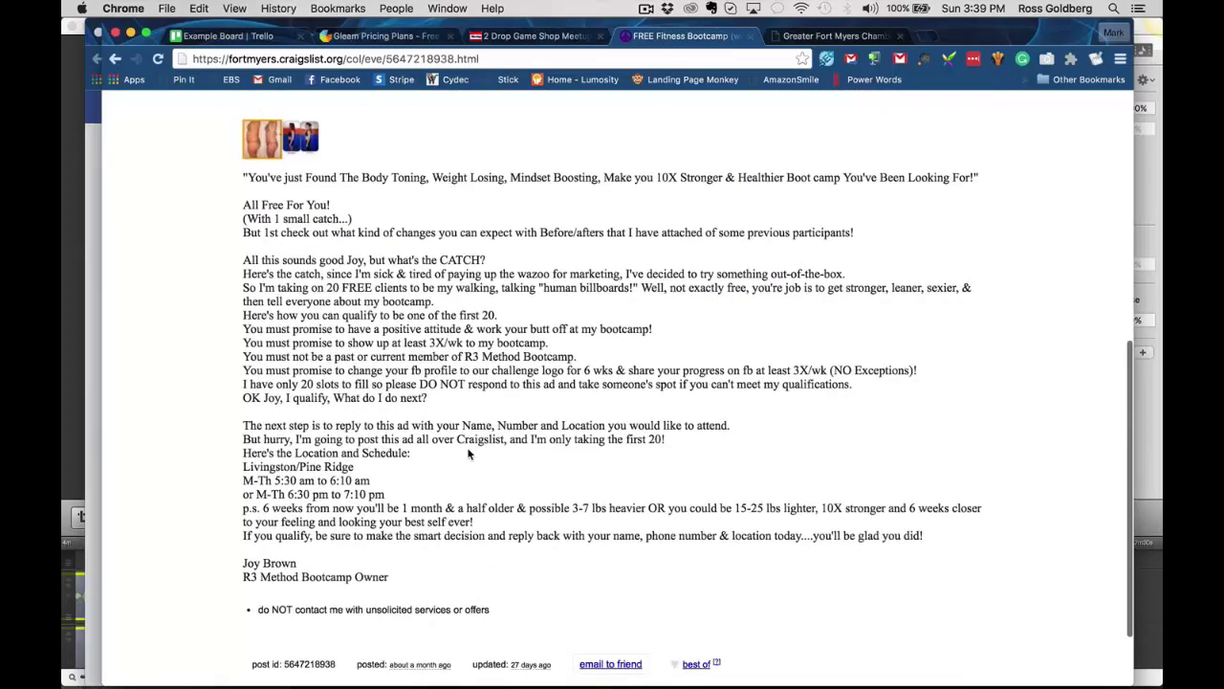
scroll(301, 349, "up", 10)
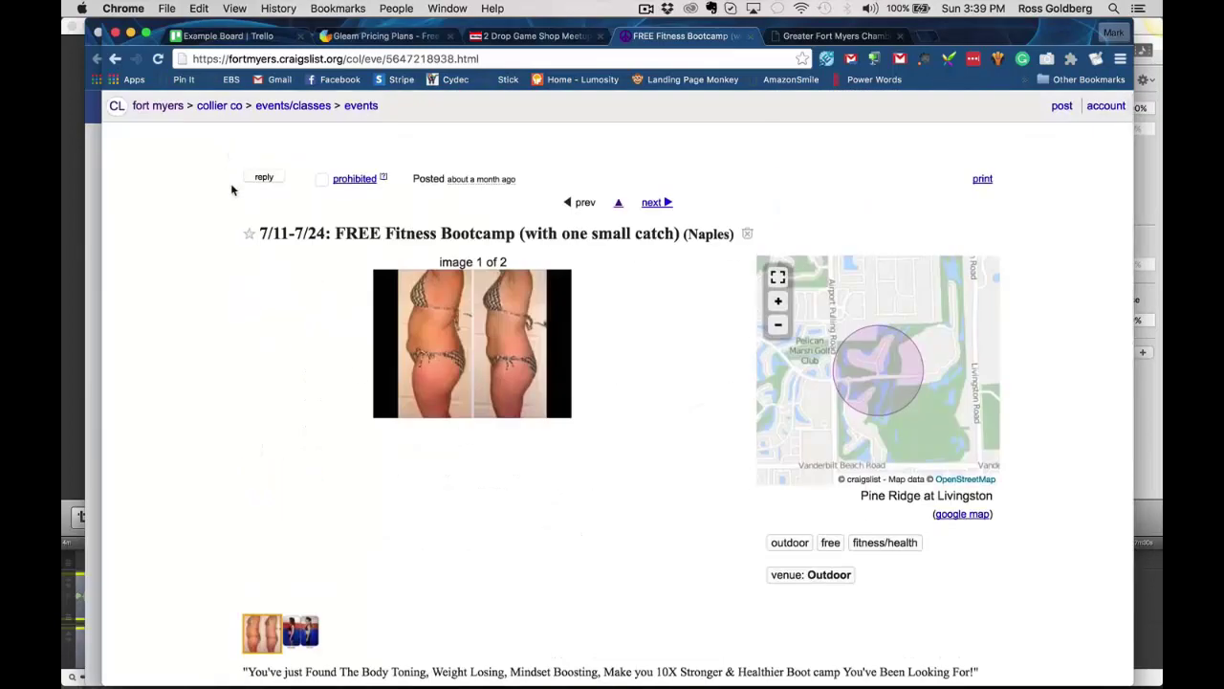
scroll(233, 297, "down", 3)
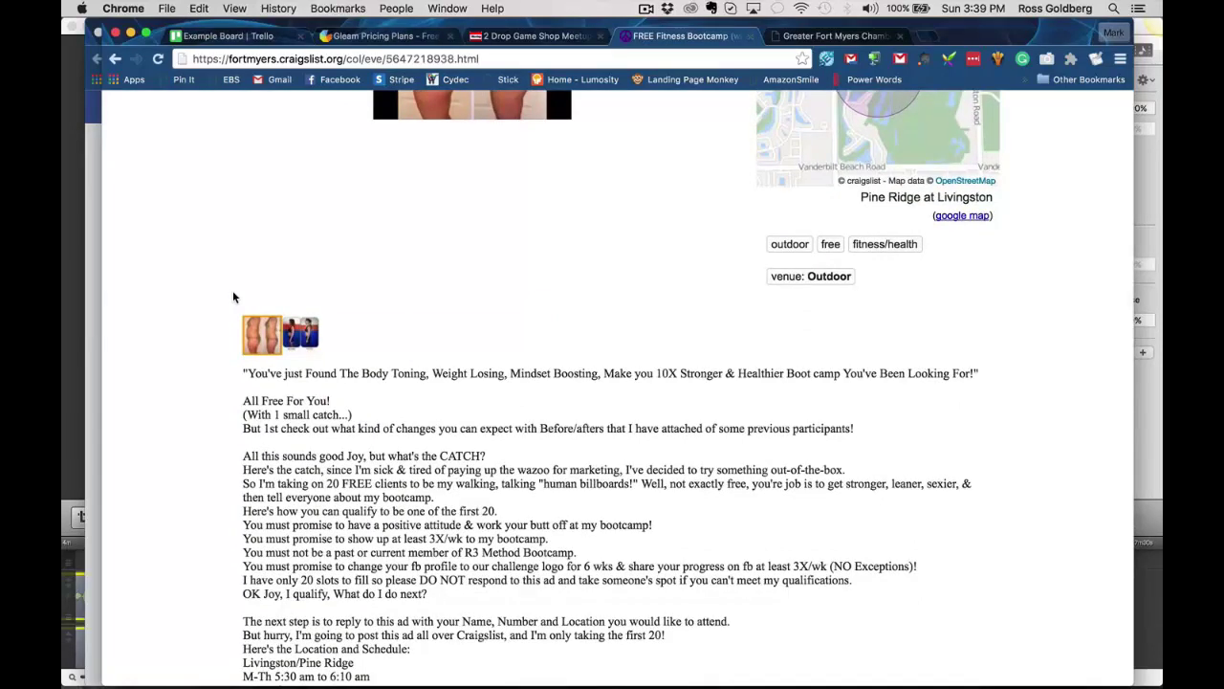
scroll(233, 297, "down", 3)
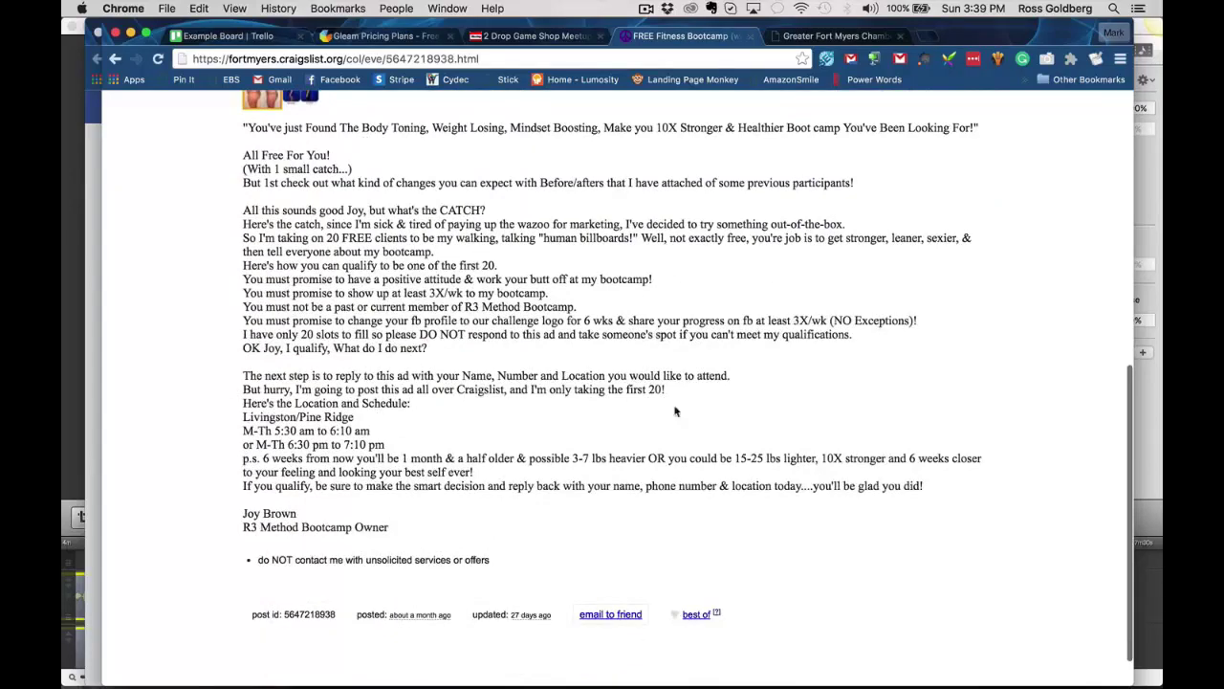
scroll(354, 377, "up", 2)
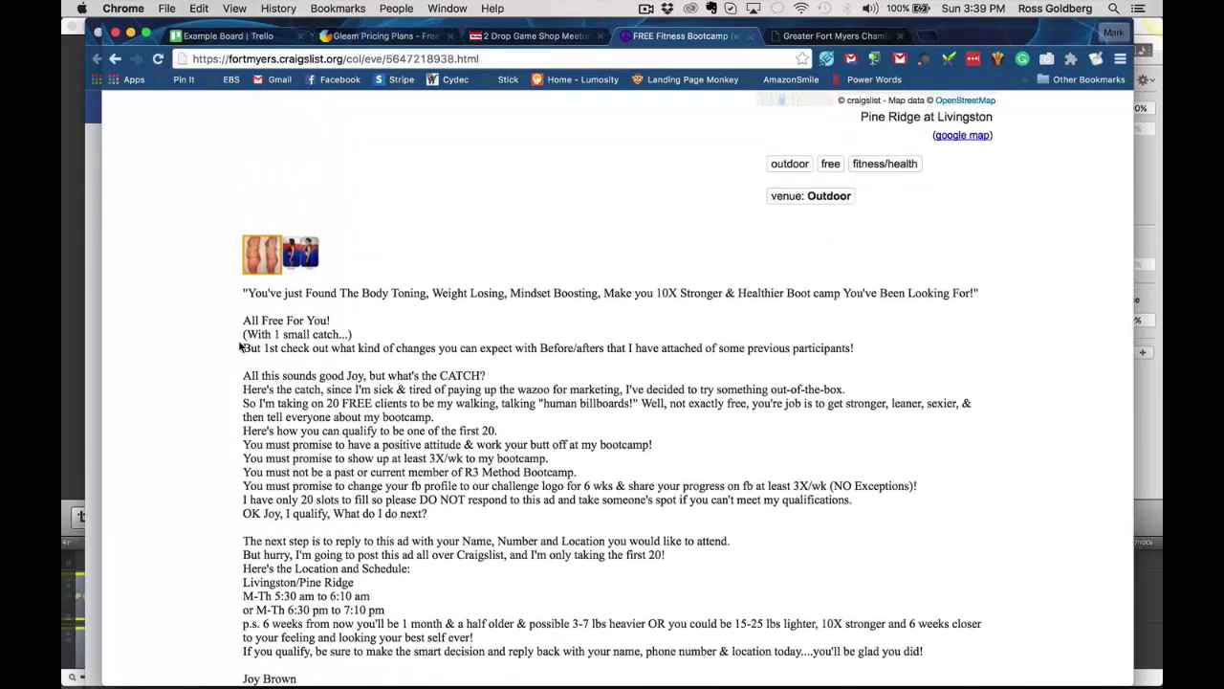
scroll(239, 335, "up", 5)
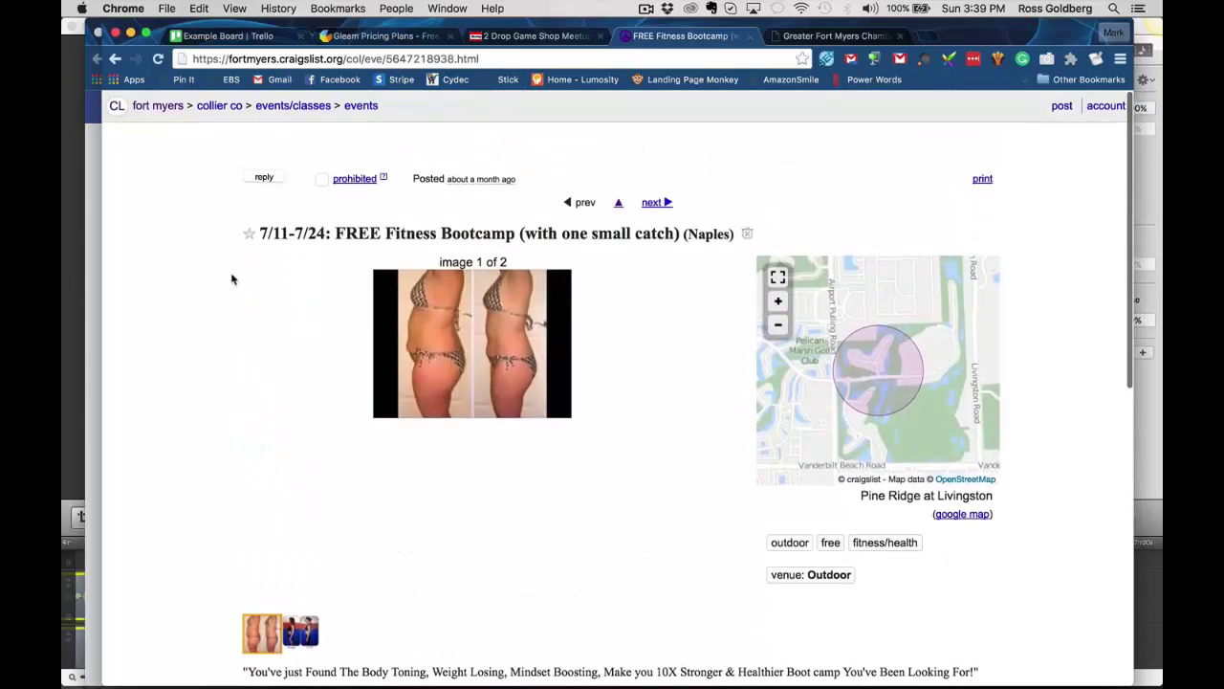
scroll(212, 362, "down", 2)
scroll(212, 362, "down", 1)
scroll(209, 354, "up", 4)
- Switch to the Greater Fort Myers Chamber site
mouse_move(592, 386)
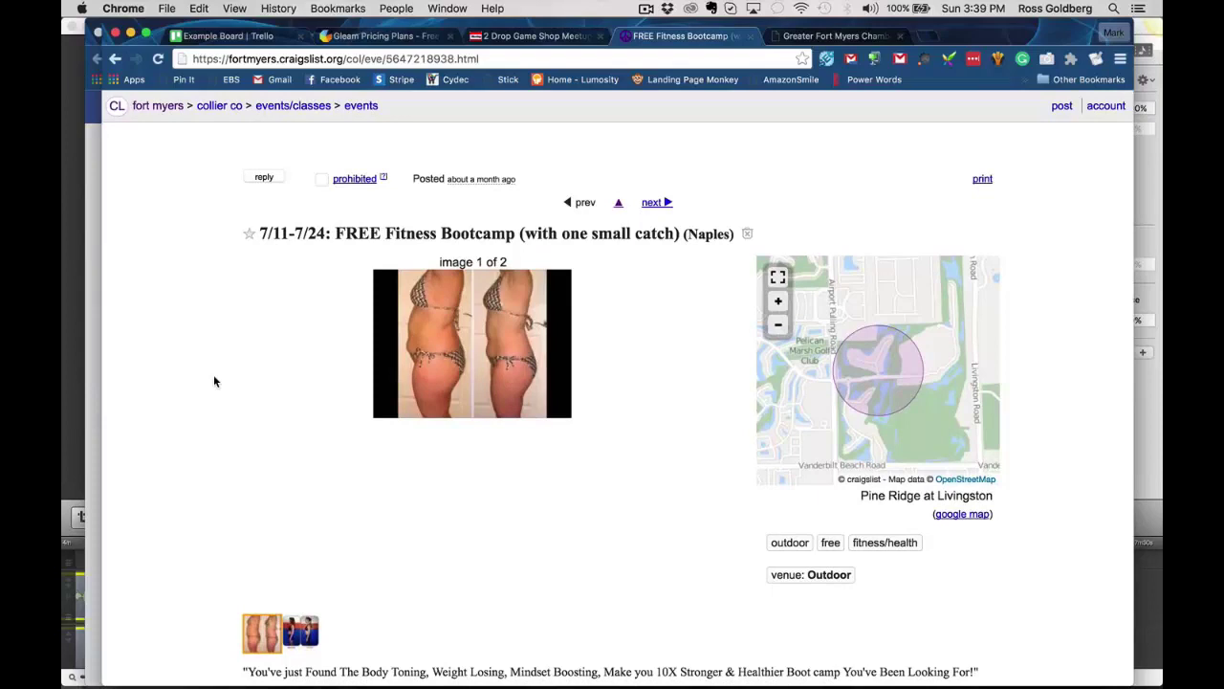
left_click(822, 35)
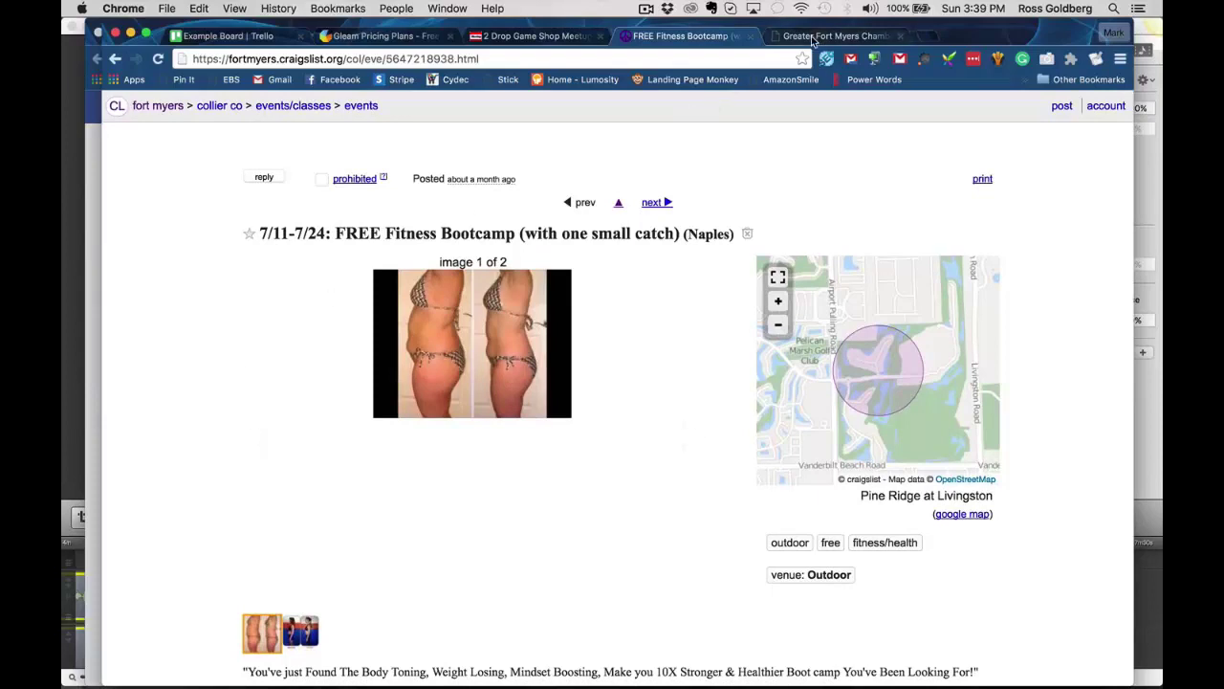